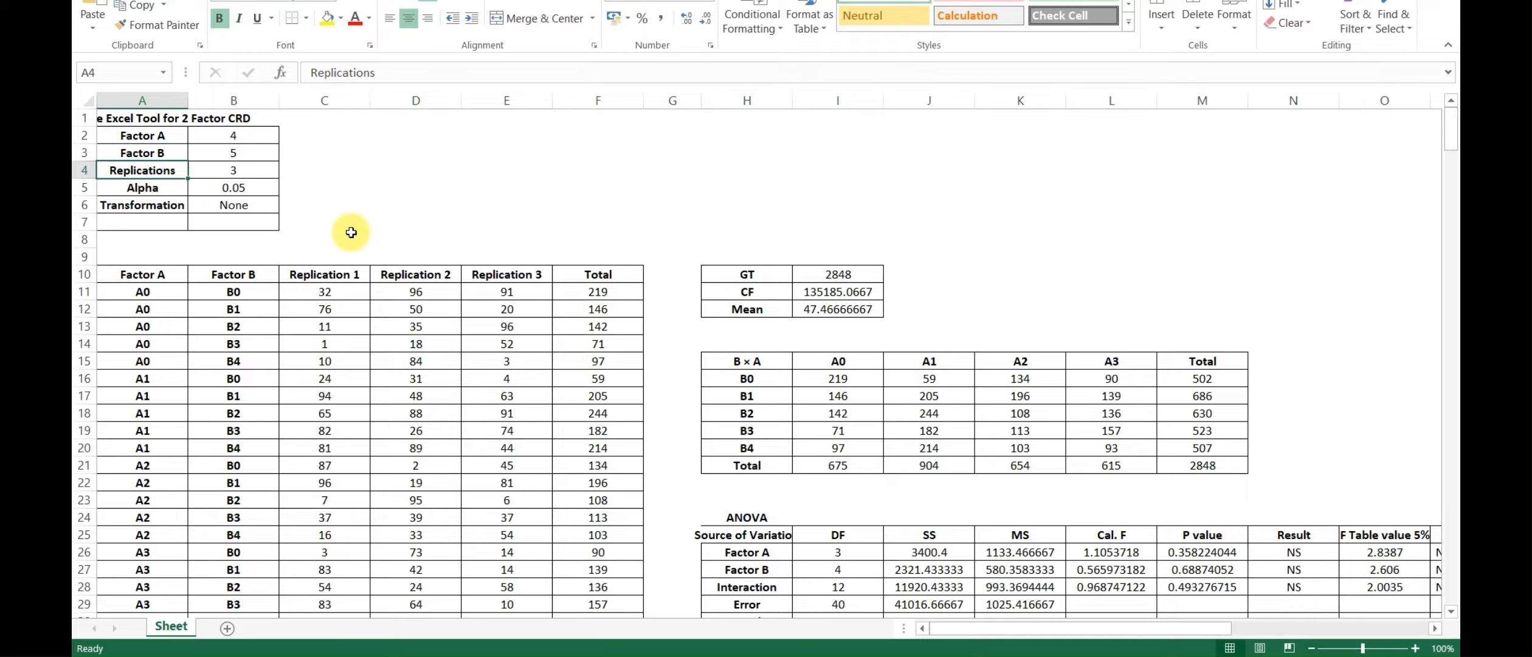
# Set the Replication 1 value of treatment A0 with B0 to 56 in the data table
pyautogui.click(342, 292)
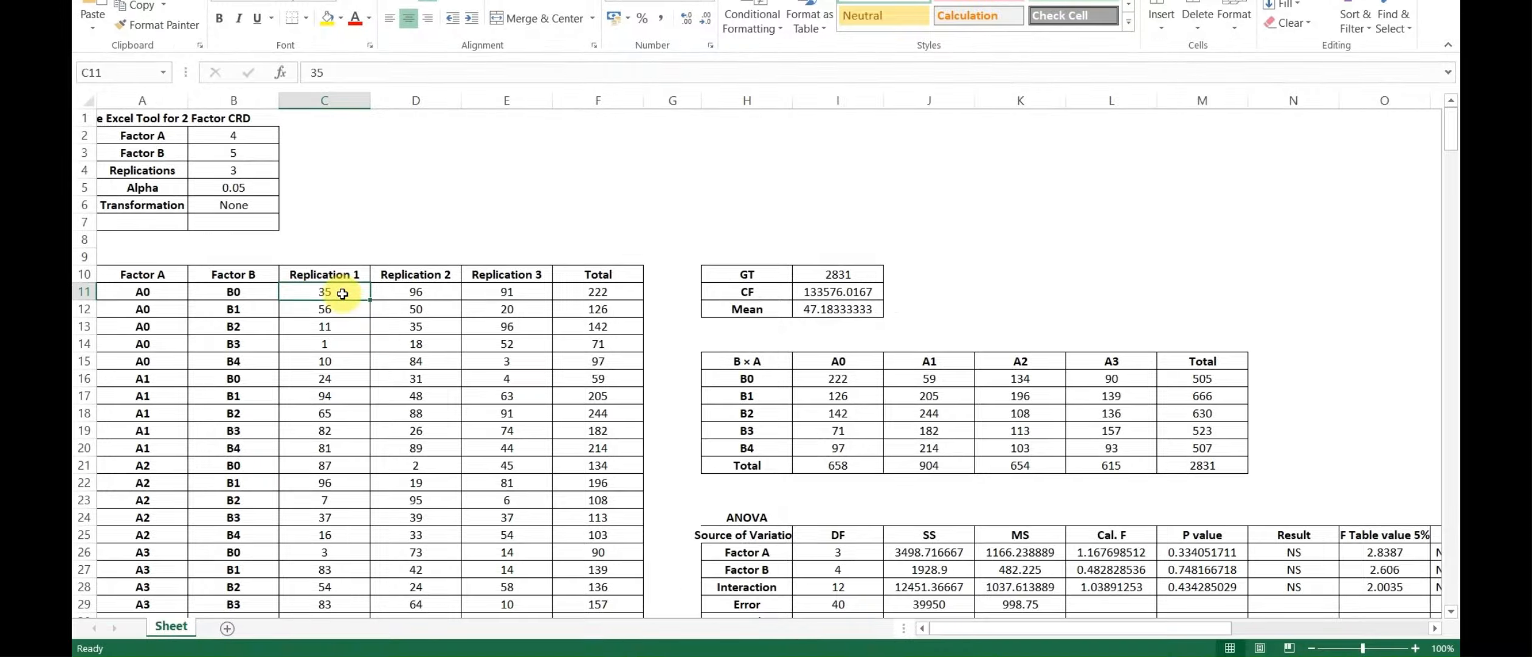
pyautogui.write('56')
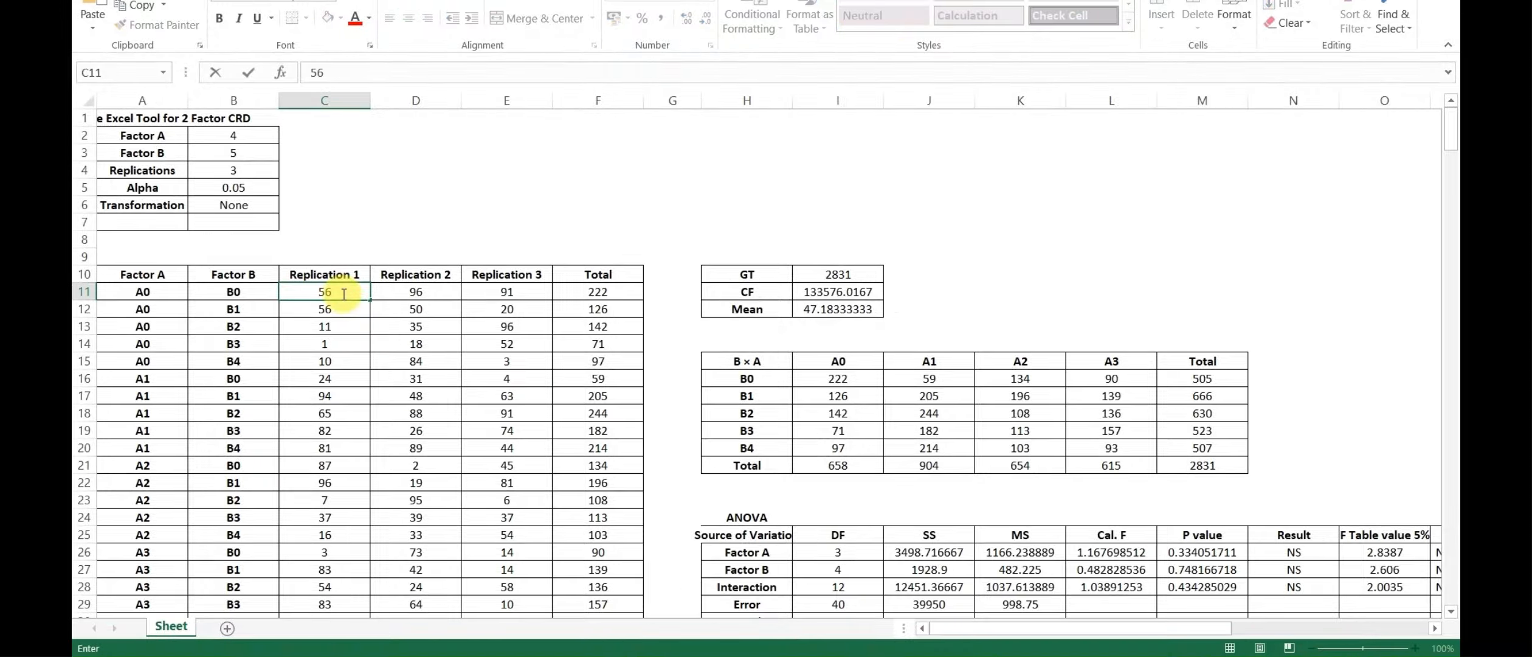
pyautogui.press('Return')
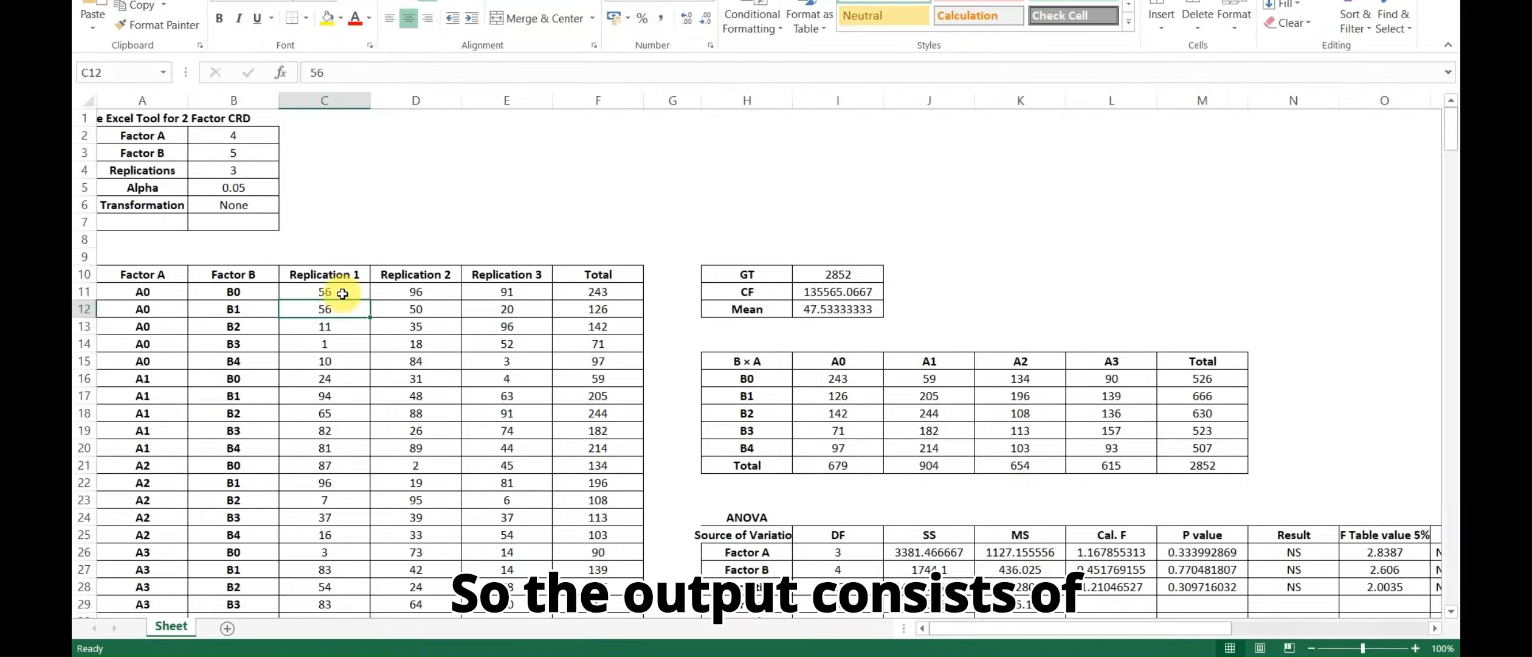
# Examine the sources of variation in the ANOVA table, from Factor A, Factor B and Interaction to Error and Total
pyautogui.scroll(-3, 681, 371)
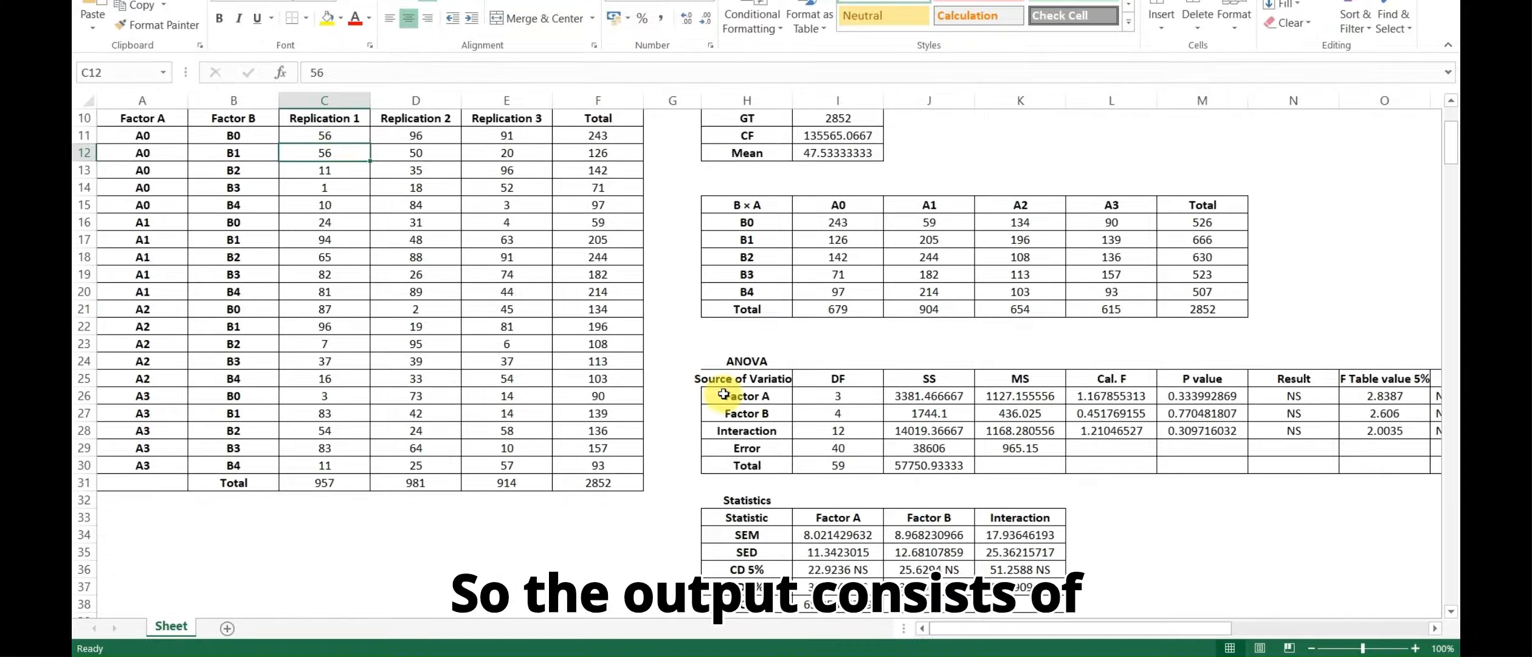
pyautogui.click(750, 363)
pyautogui.click(750, 382)
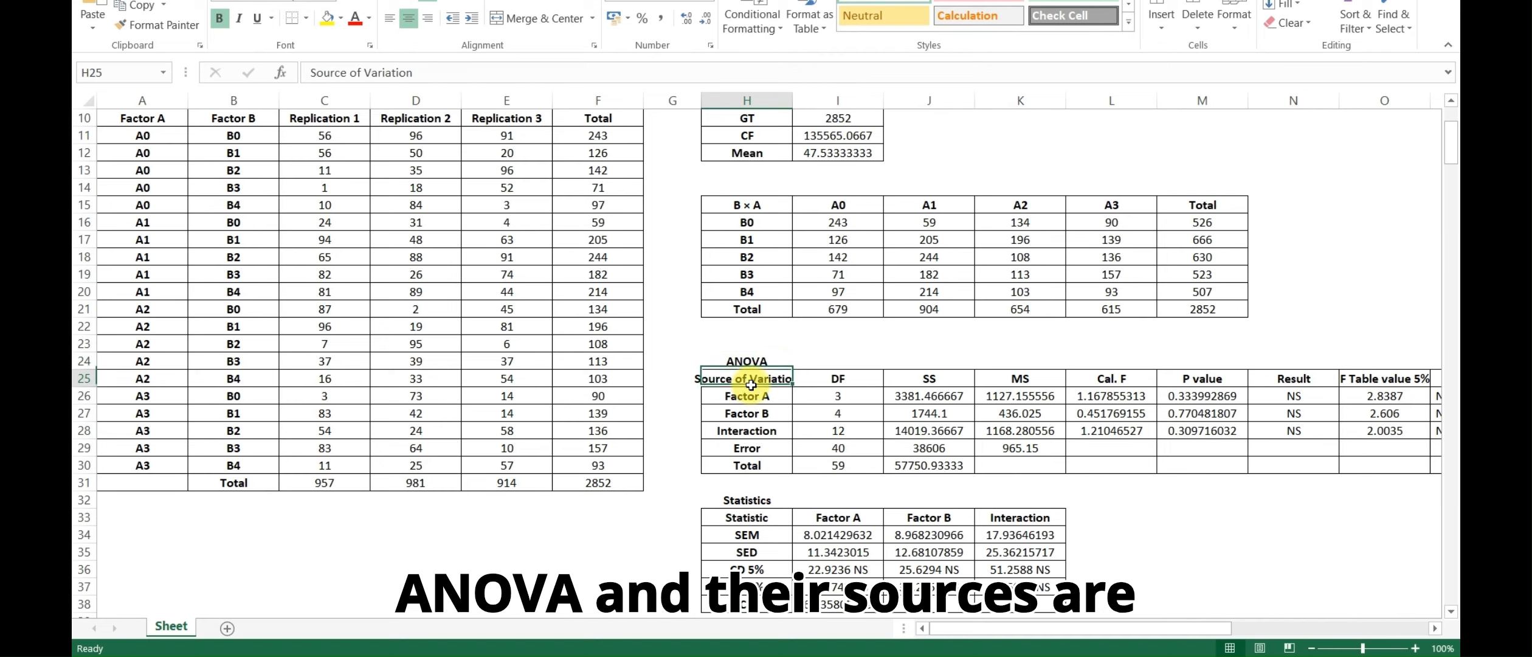
pyautogui.click(755, 393)
pyautogui.click(760, 414)
pyautogui.click(760, 430)
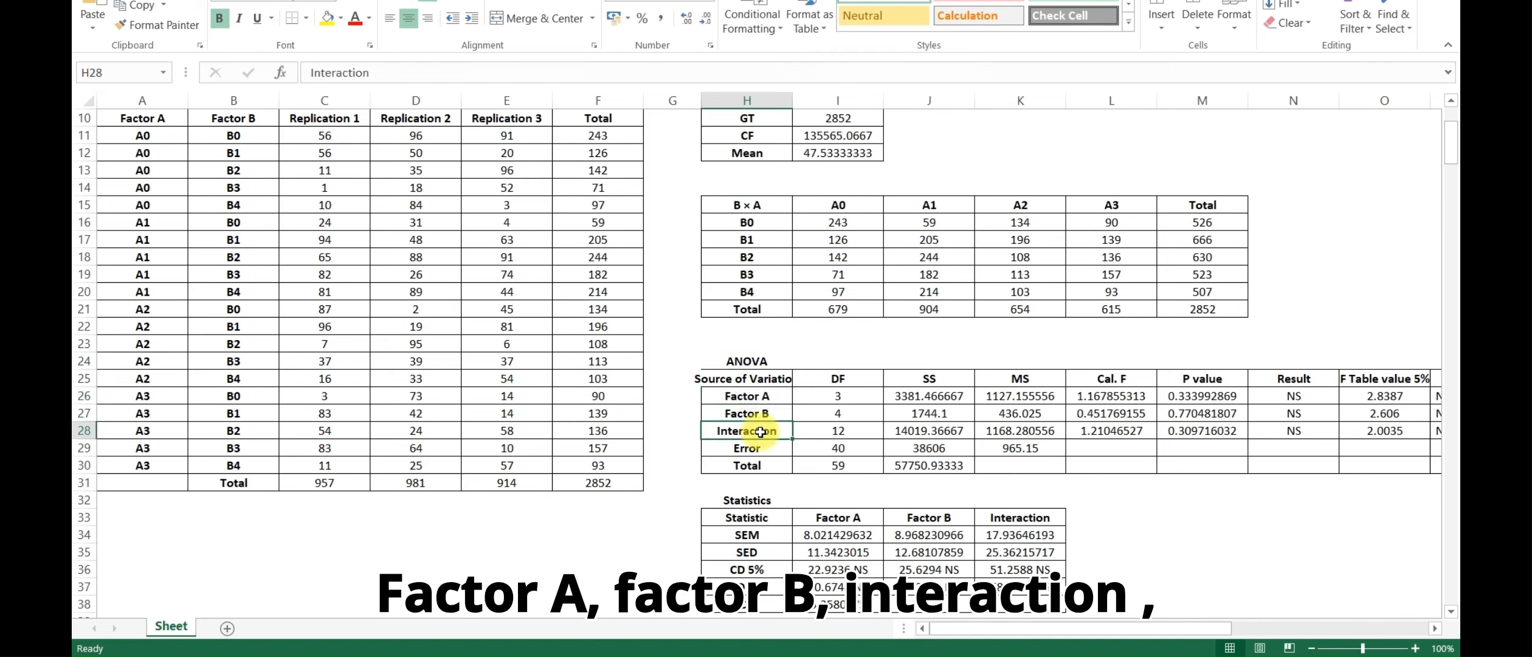
pyautogui.click(761, 448)
pyautogui.click(762, 467)
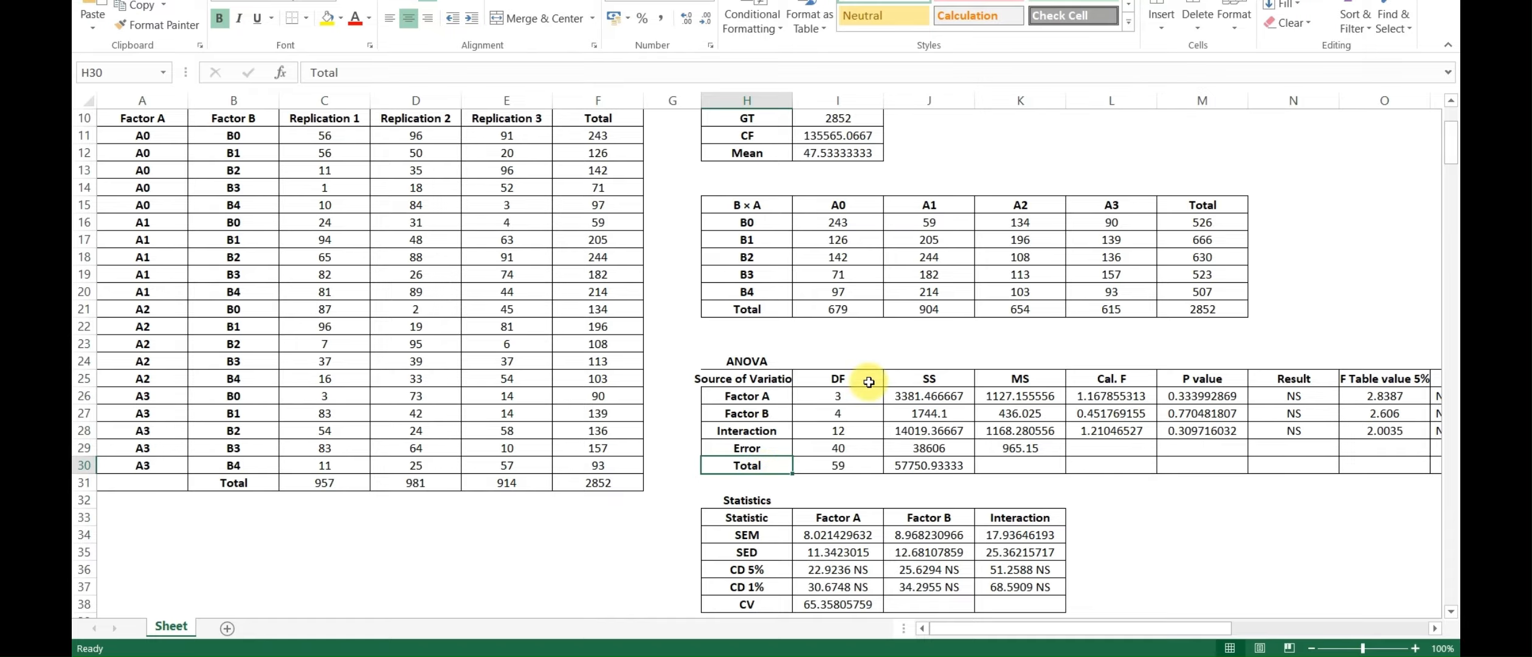
# Review the ANOVA columns for DF, SS, MS, calculated F, P value and result
pyautogui.click(845, 379)
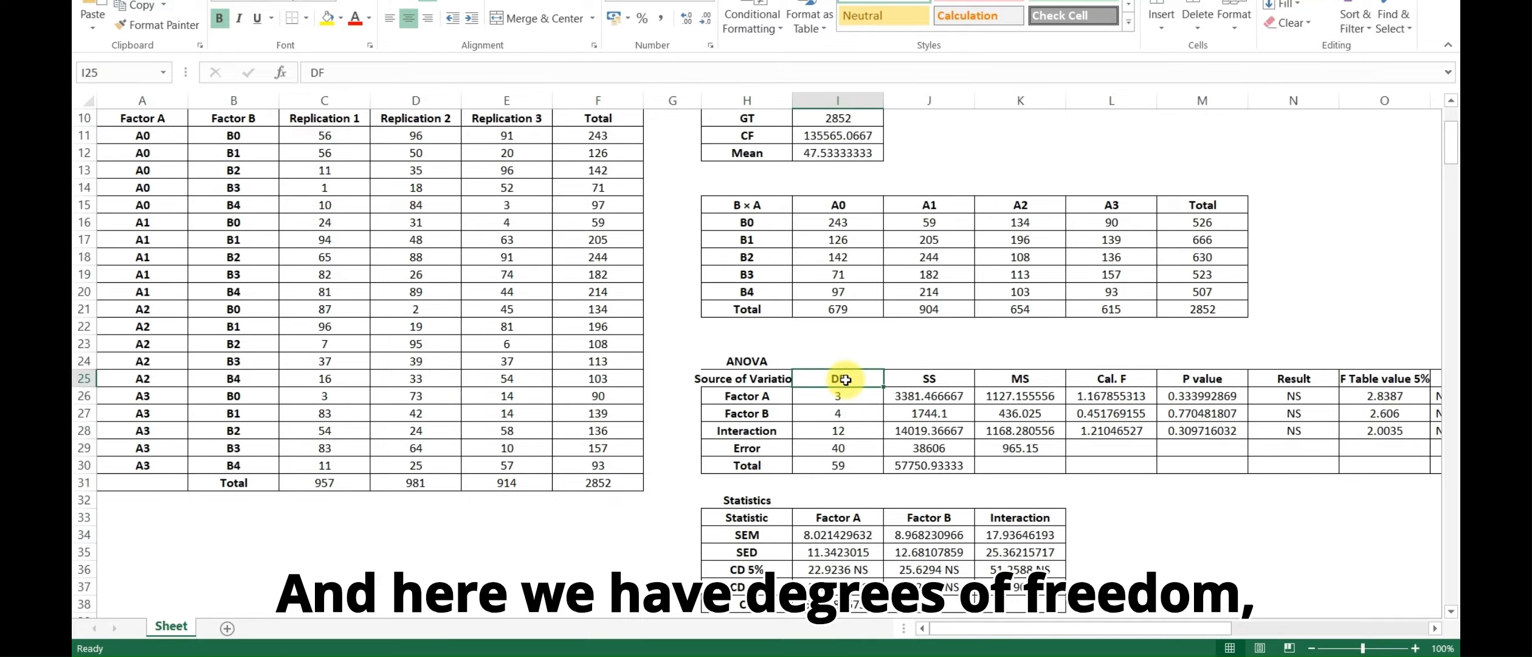
pyautogui.click(923, 379)
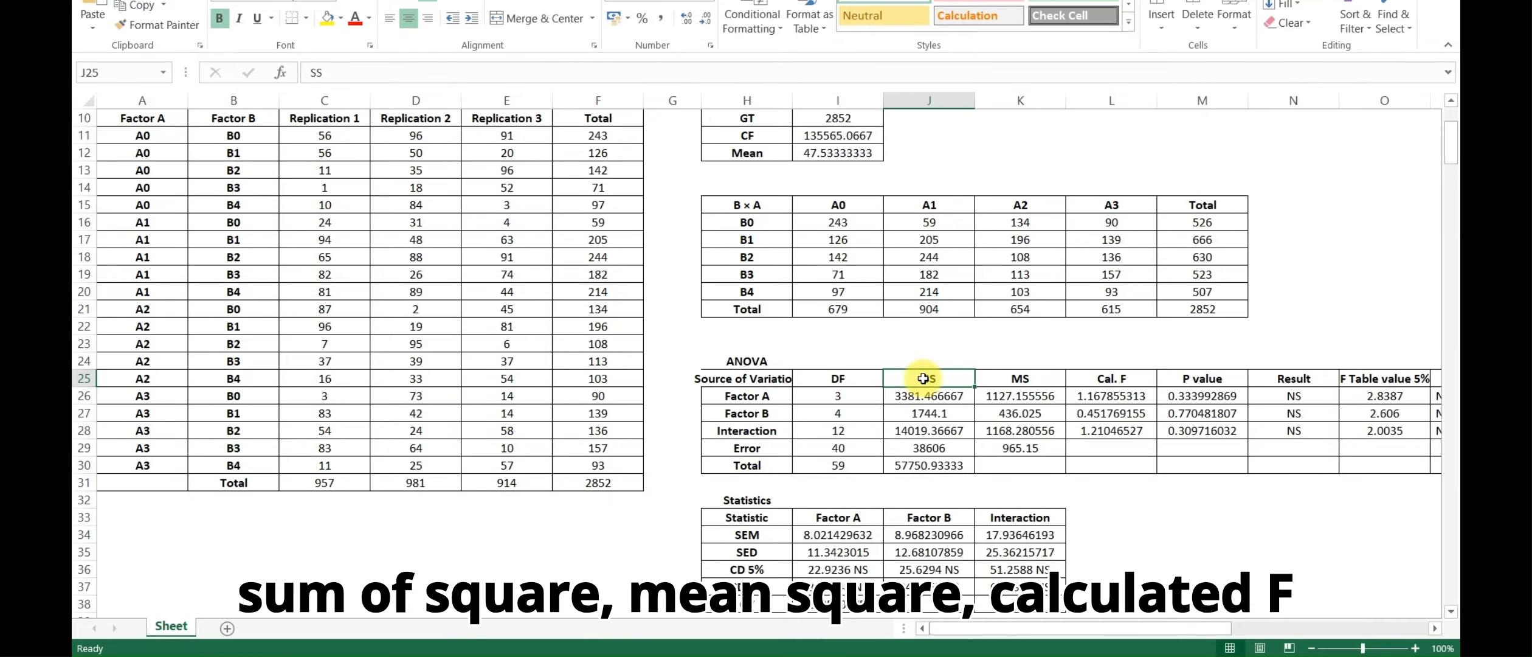
pyautogui.click(1017, 378)
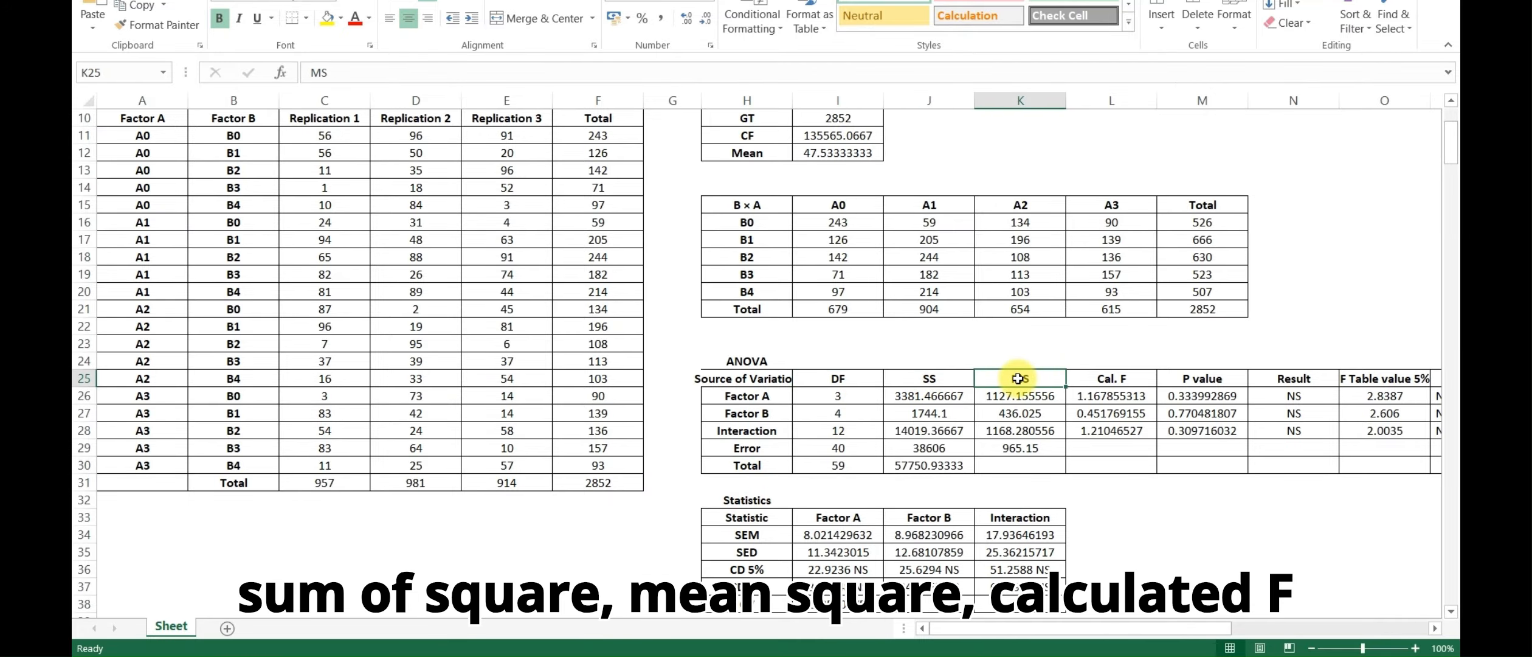
pyautogui.click(1117, 381)
pyautogui.click(1202, 378)
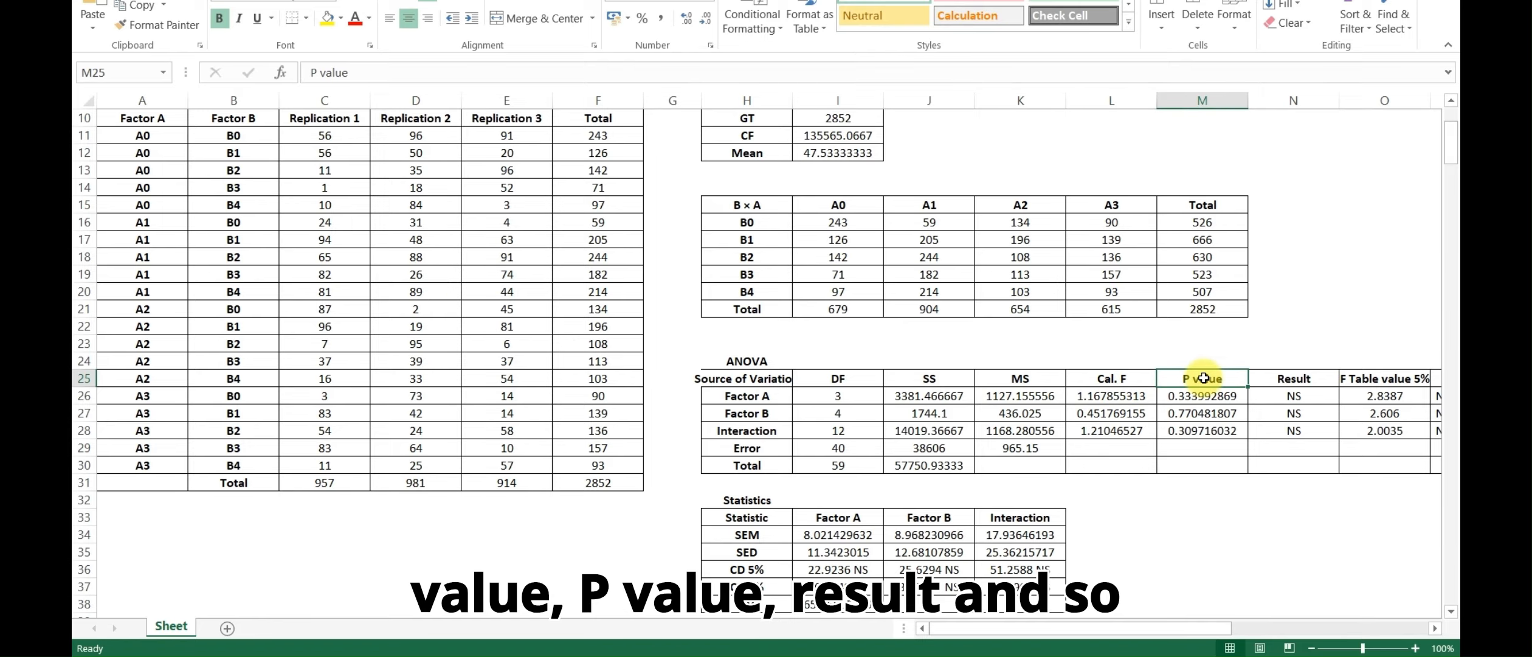
pyautogui.click(1293, 378)
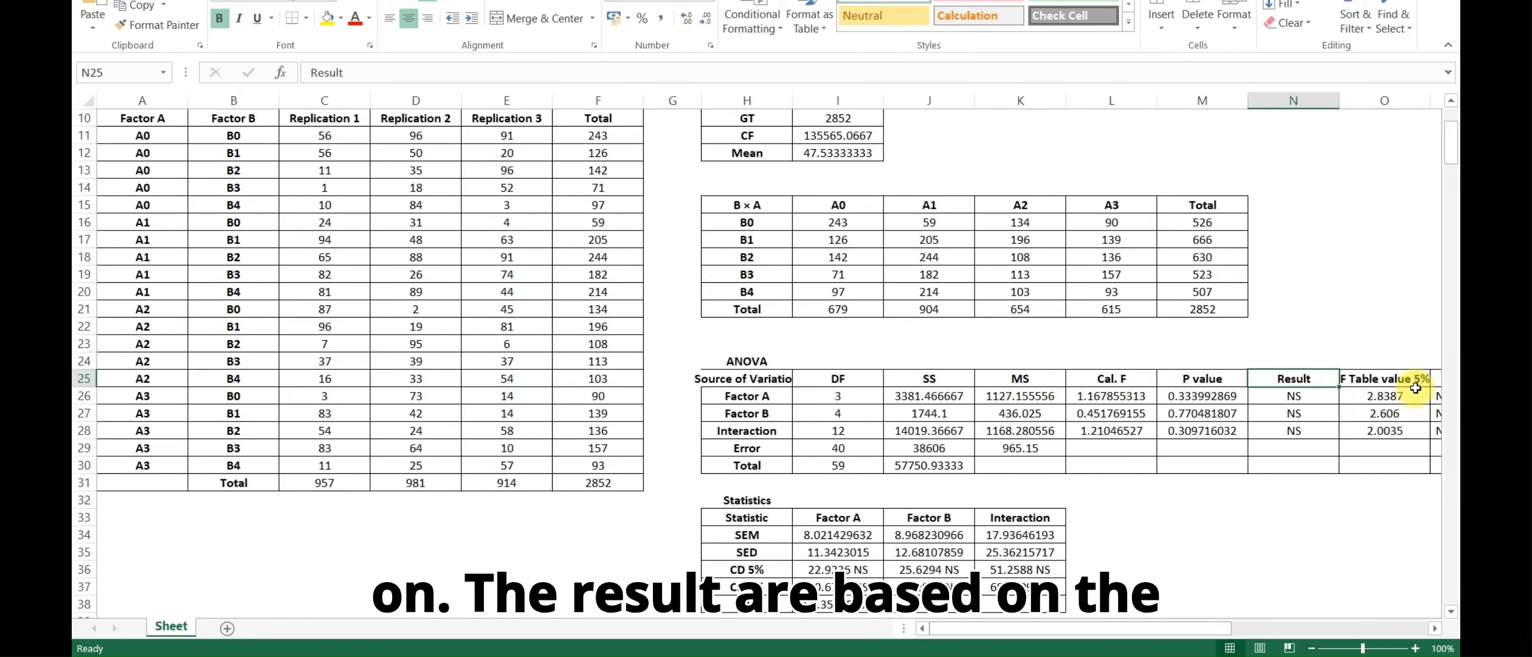
# Set the Alpha significance level in the design parameters to 0.01
pyautogui.scroll(3, 251, 193)
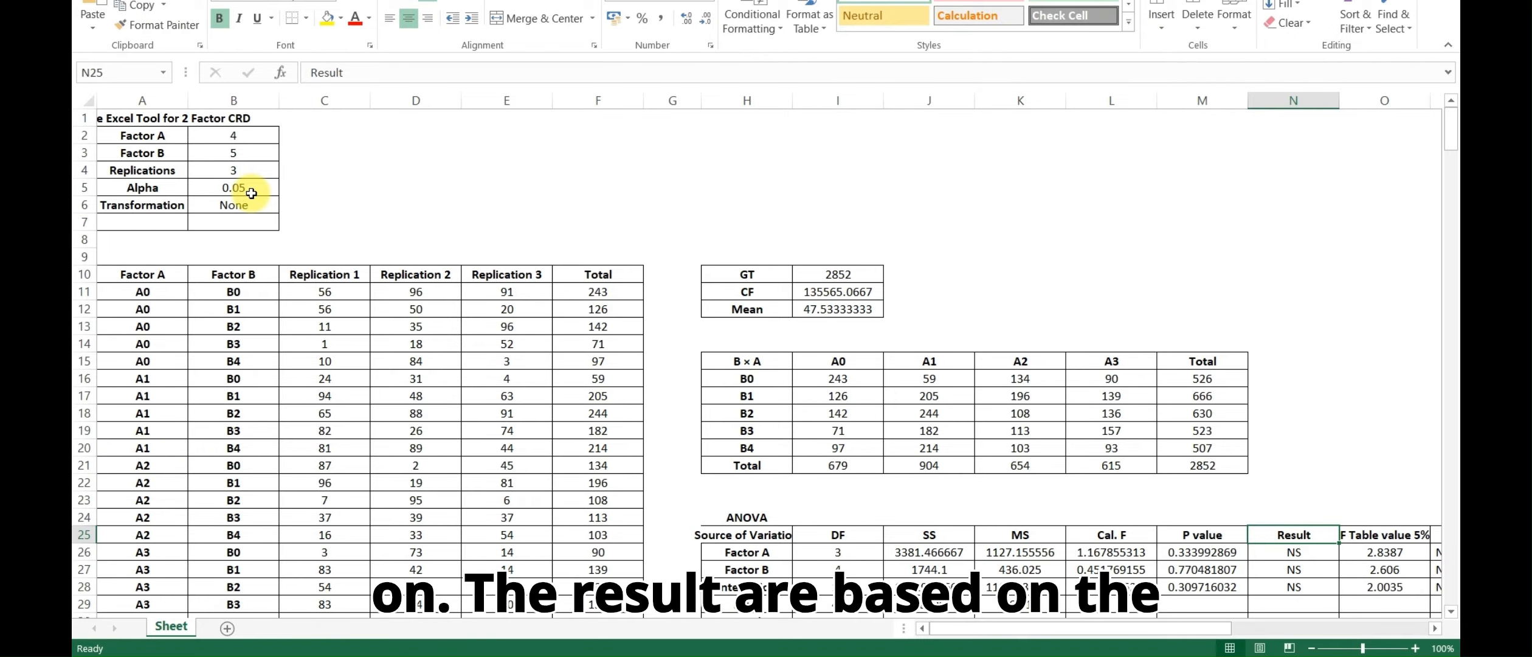
pyautogui.click(236, 189)
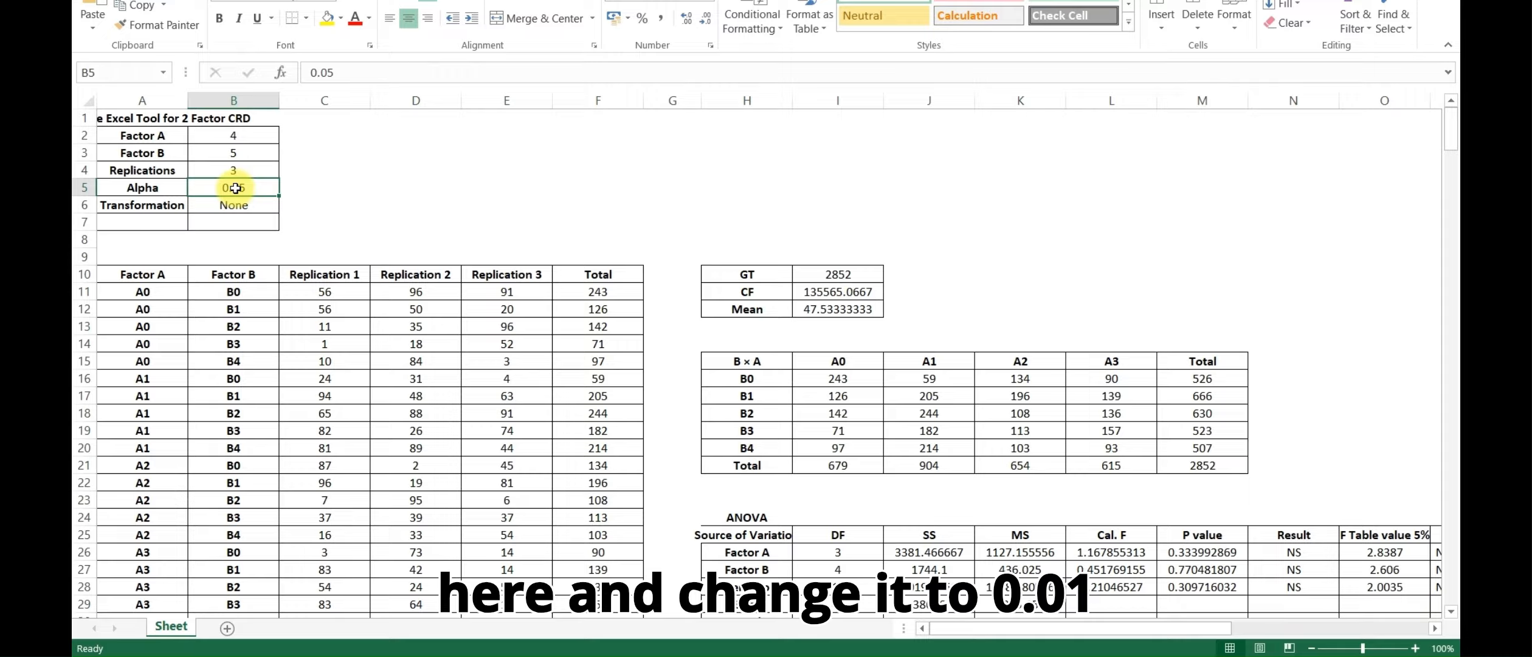
pyautogui.write('0.01')
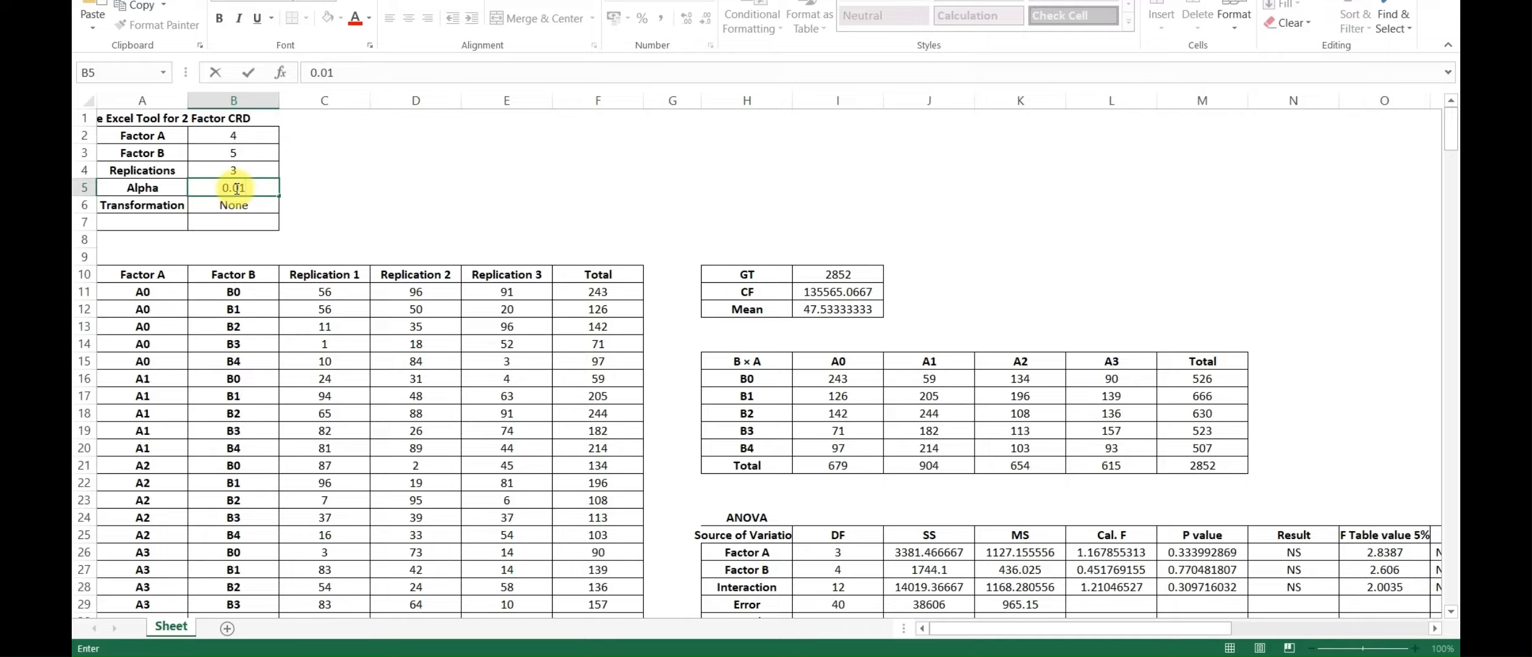
pyautogui.press('Return')
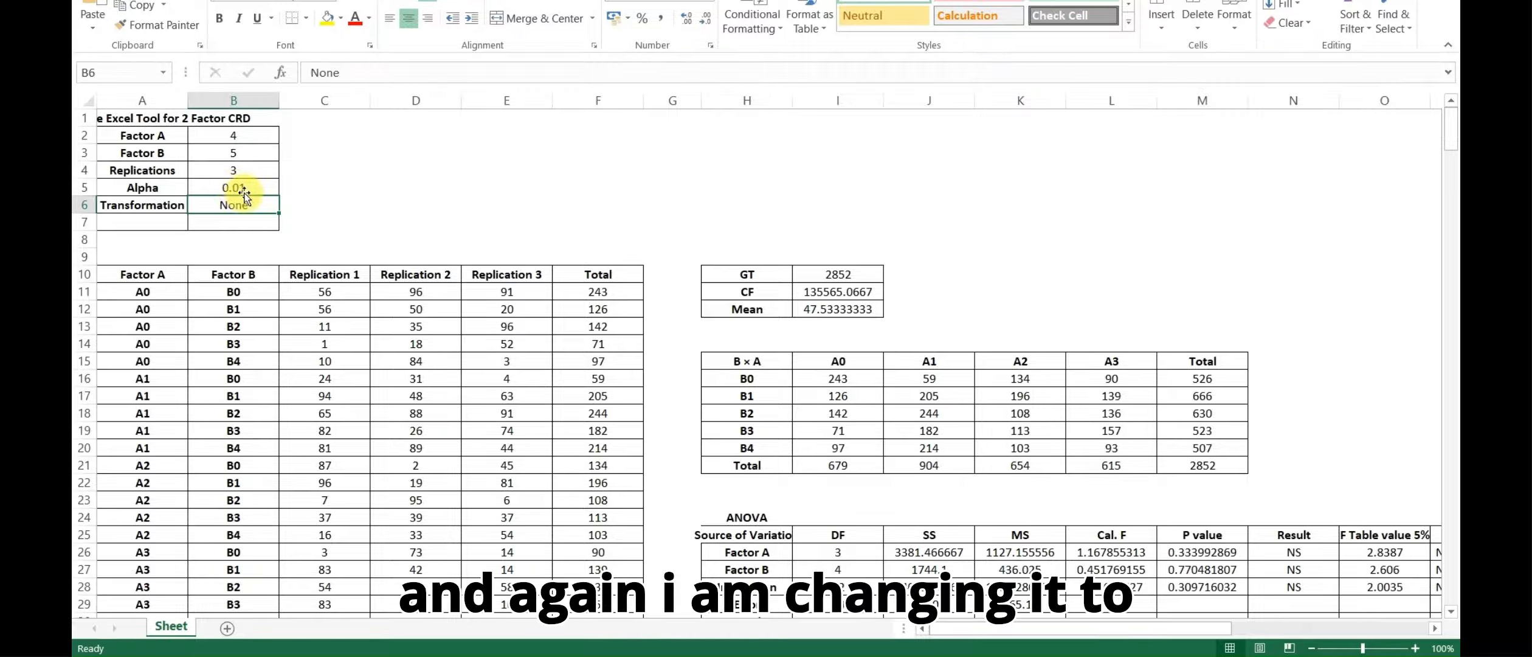
# Set the Alpha significance level back to 0.05
pyautogui.click(242, 189)
pyautogui.write('0.05')
pyautogui.press('Return')
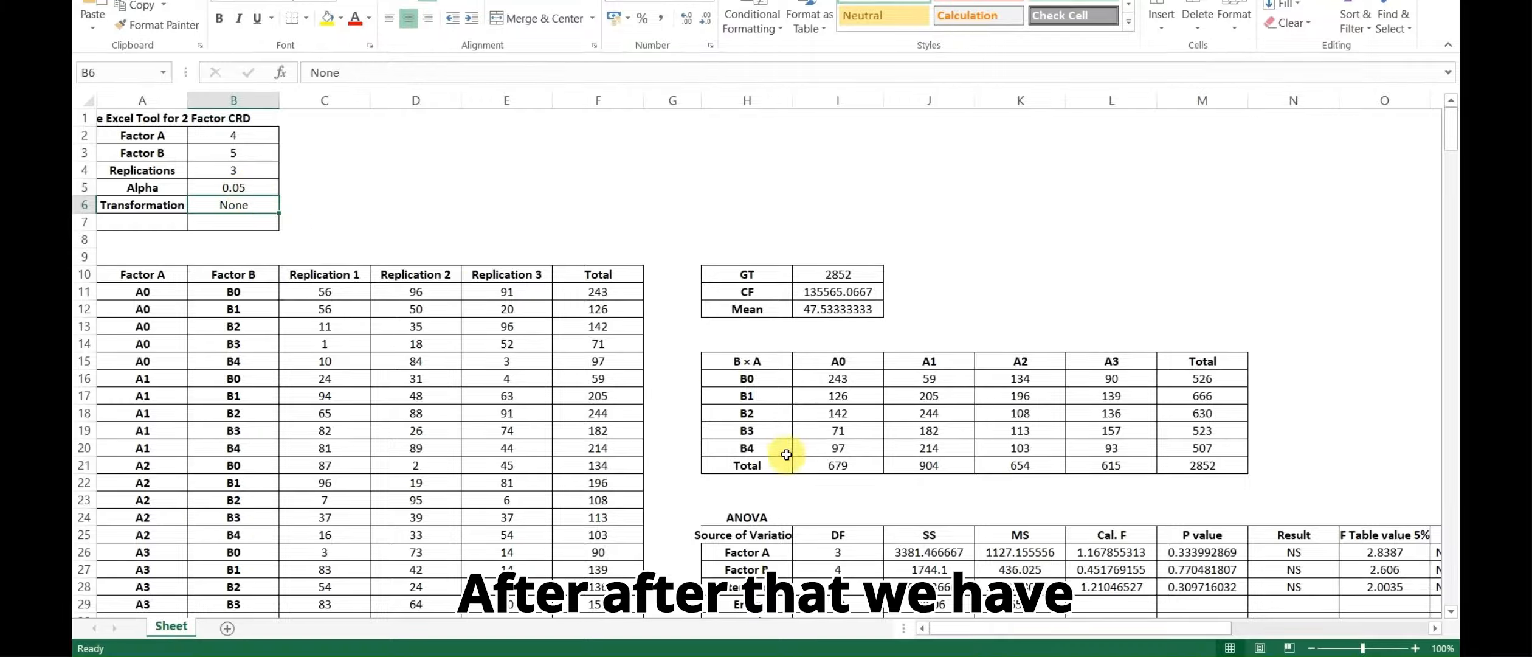
# Examine the Statistics table's SEM, SED, CD 5%, CD 1% and CV rows for Factor A, Factor B and Interaction
pyautogui.scroll(-6, 780, 440)
pyautogui.click(766, 345)
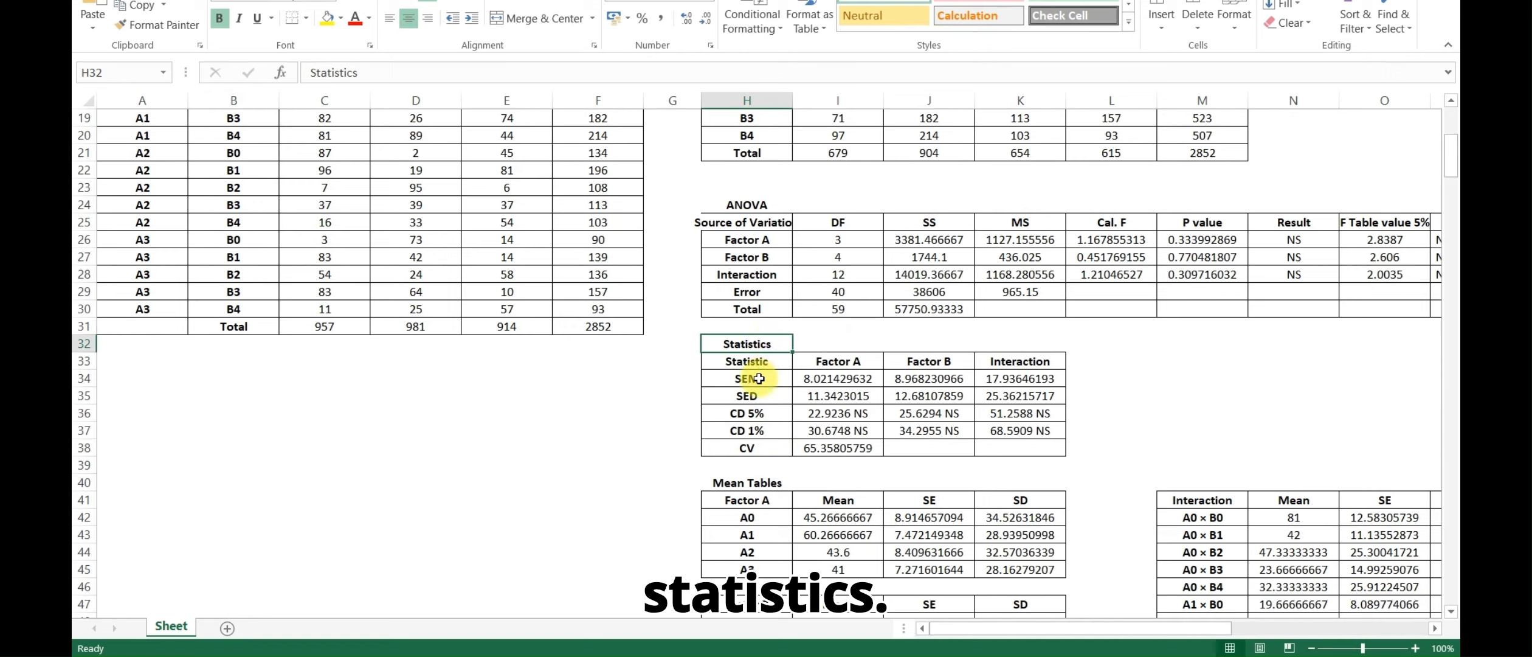
pyautogui.click(762, 377)
pyautogui.click(760, 392)
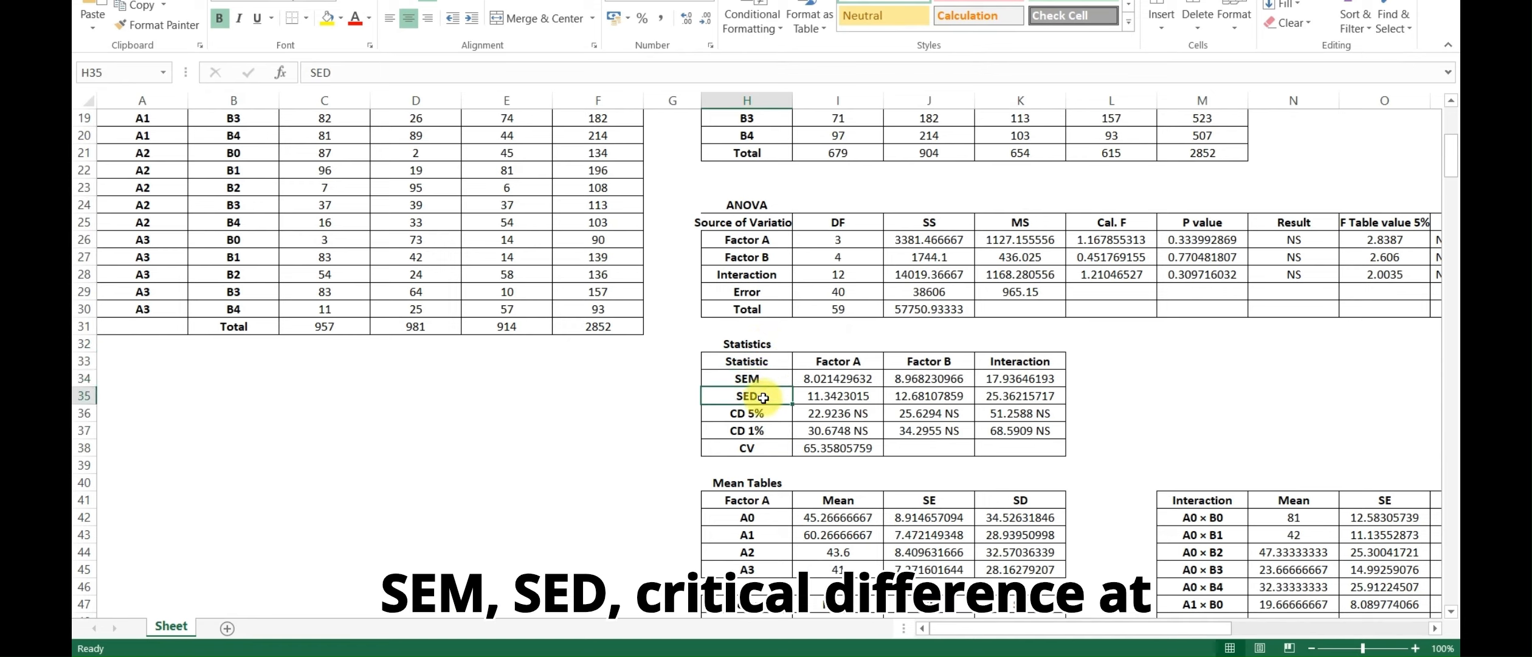
pyautogui.click(761, 415)
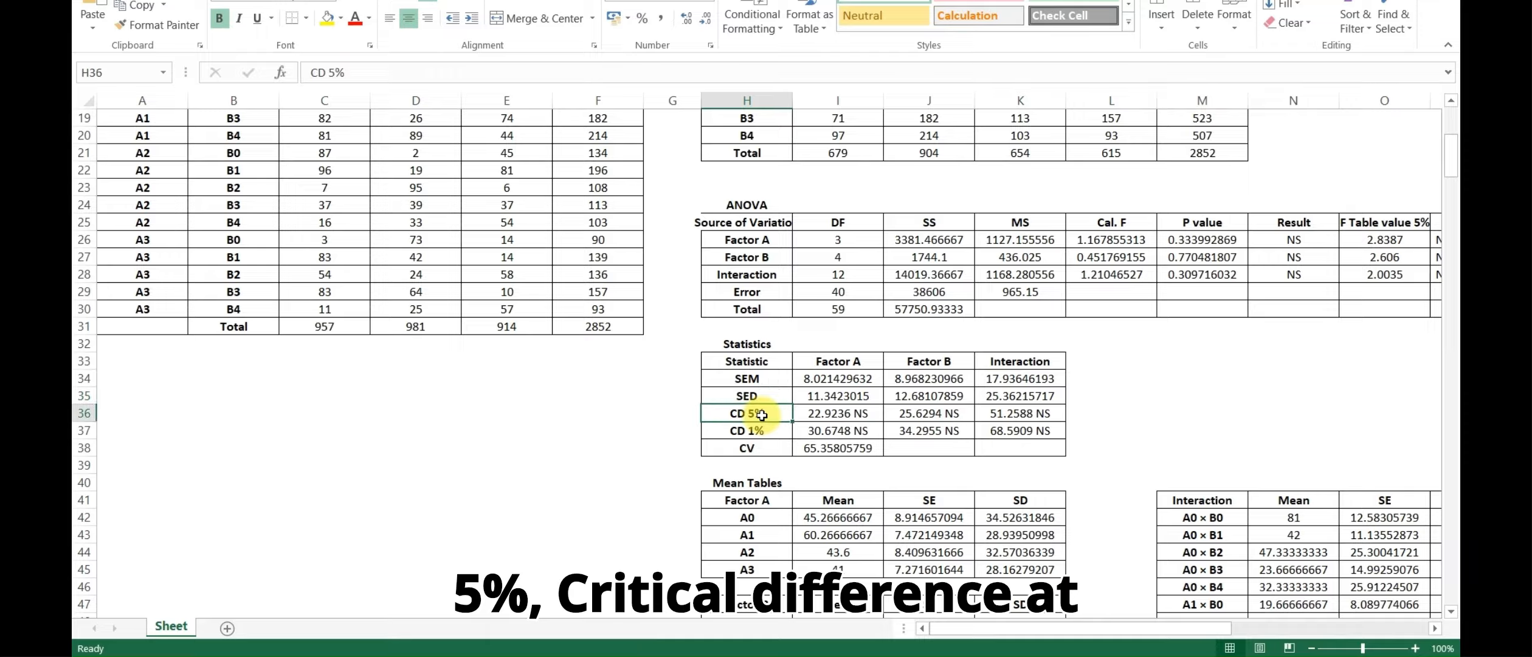
pyautogui.click(762, 432)
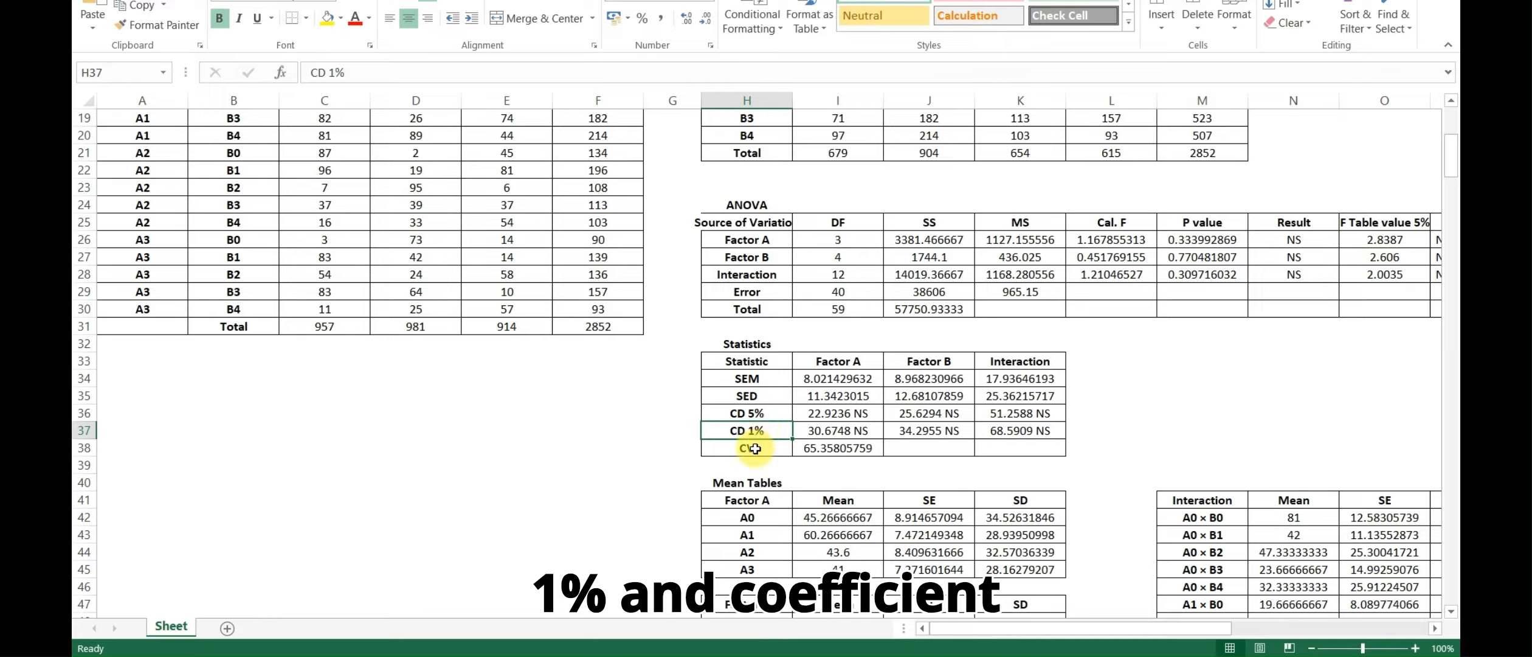
pyautogui.click(755, 449)
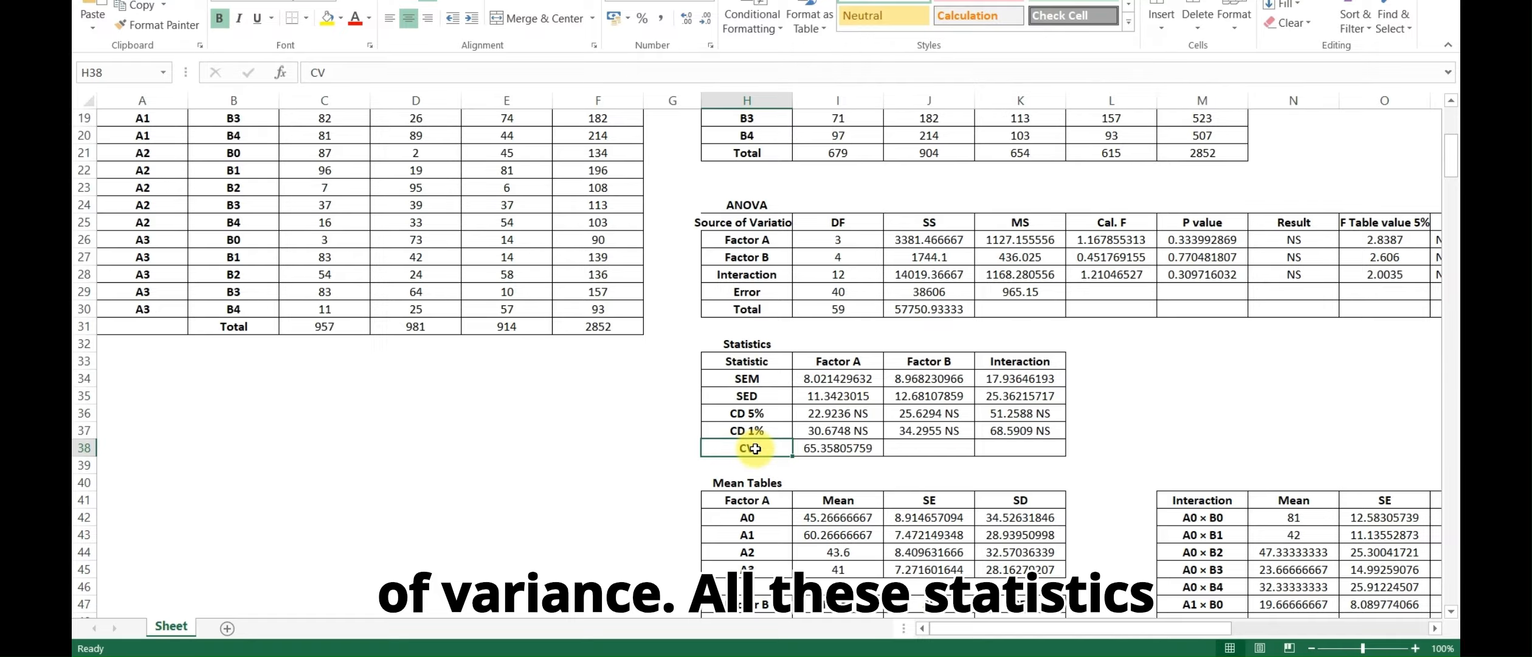
pyautogui.click(835, 363)
pyautogui.click(931, 363)
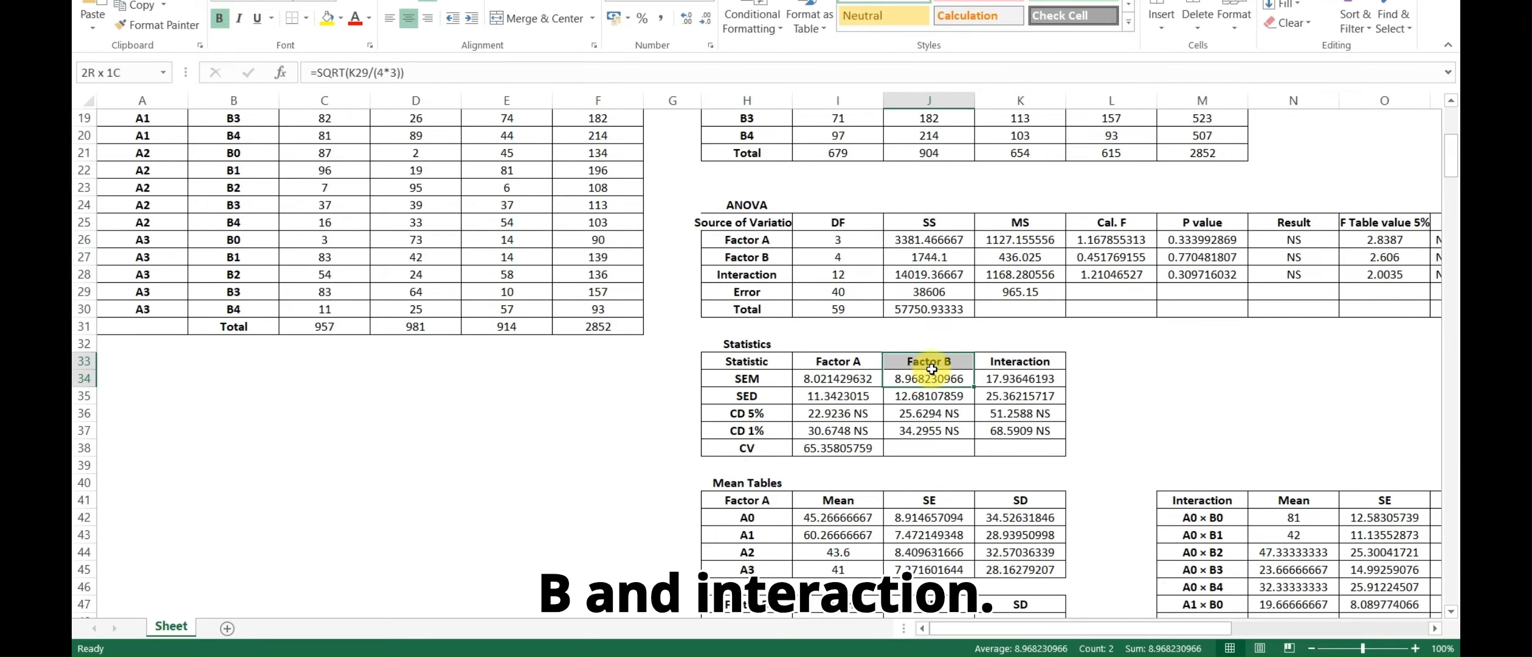
pyautogui.click(1016, 363)
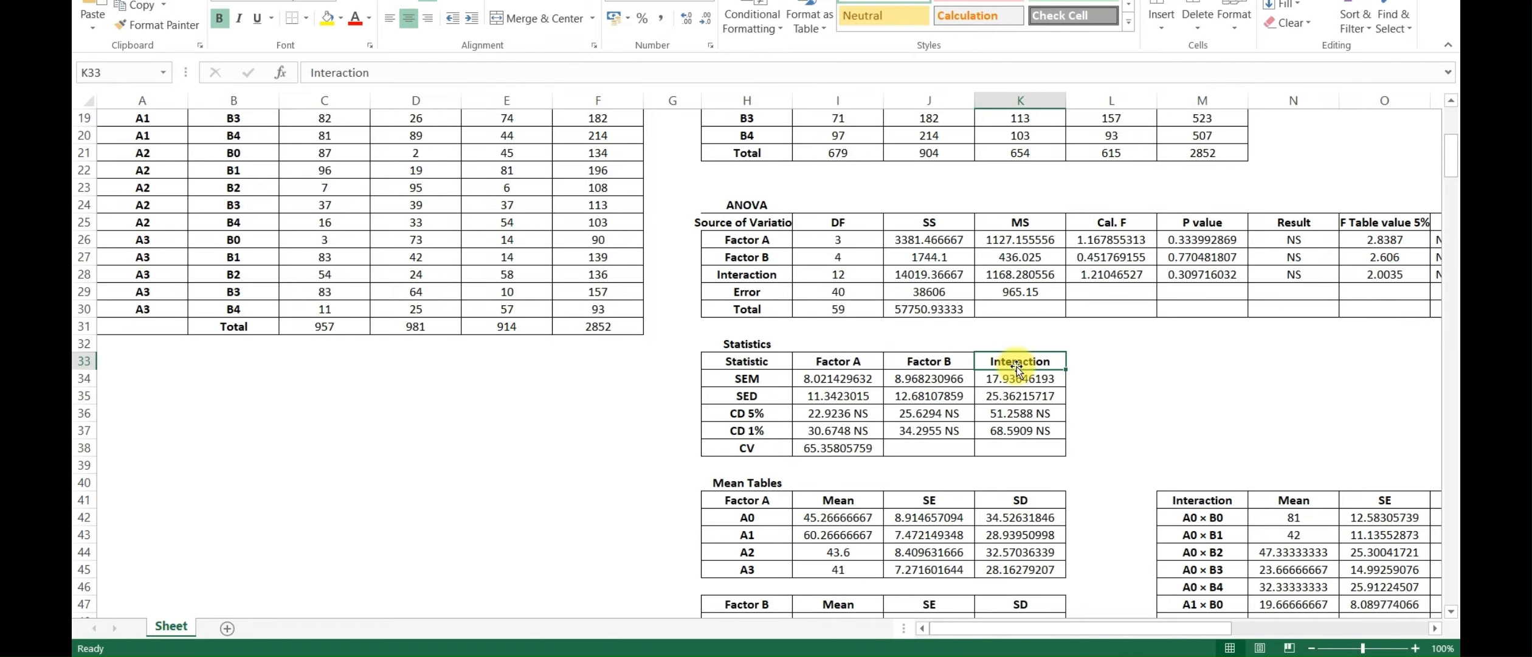
# Examine the mean, SE and SD columns of the mean tables for Factor A, Factor B and their interaction
pyautogui.scroll(-3, 1107, 508)
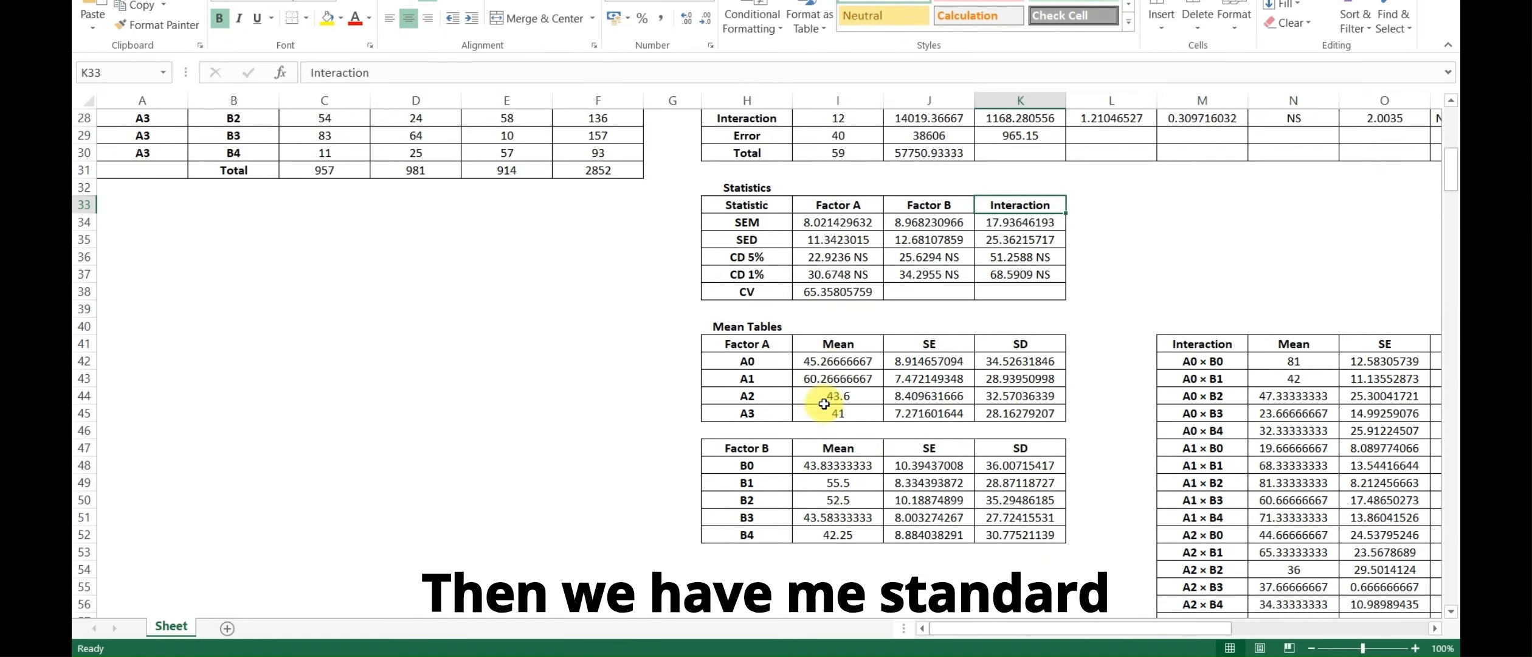
pyautogui.click(845, 351)
pyautogui.click(936, 349)
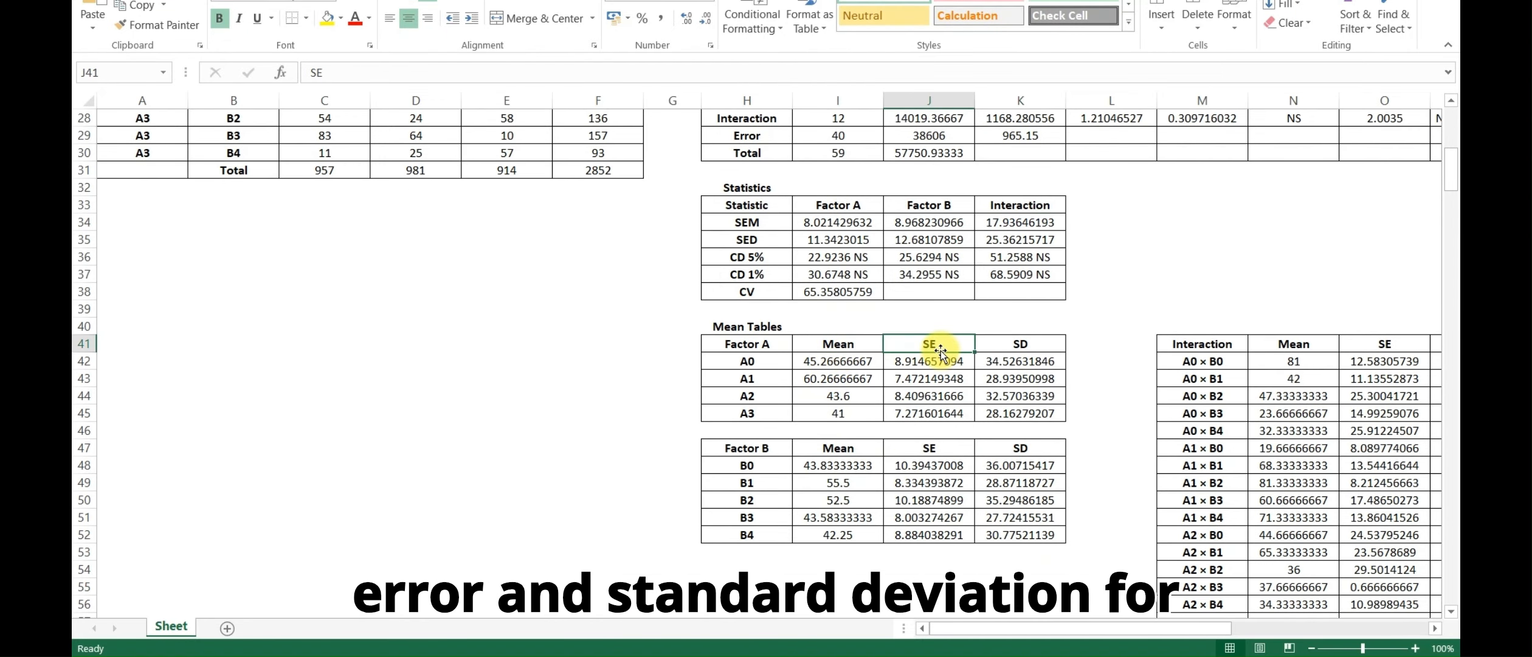
pyautogui.click(1048, 344)
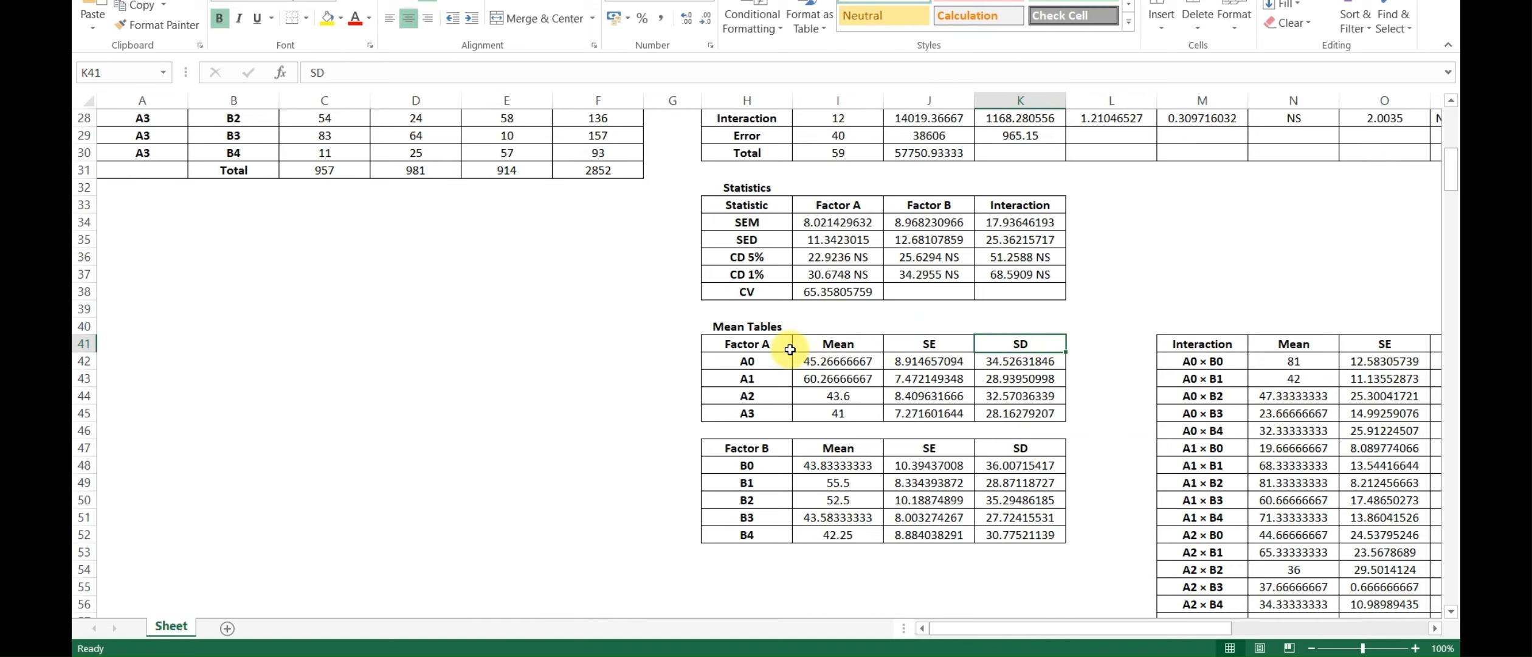
pyautogui.click(729, 344)
pyautogui.click(748, 414)
pyautogui.click(754, 448)
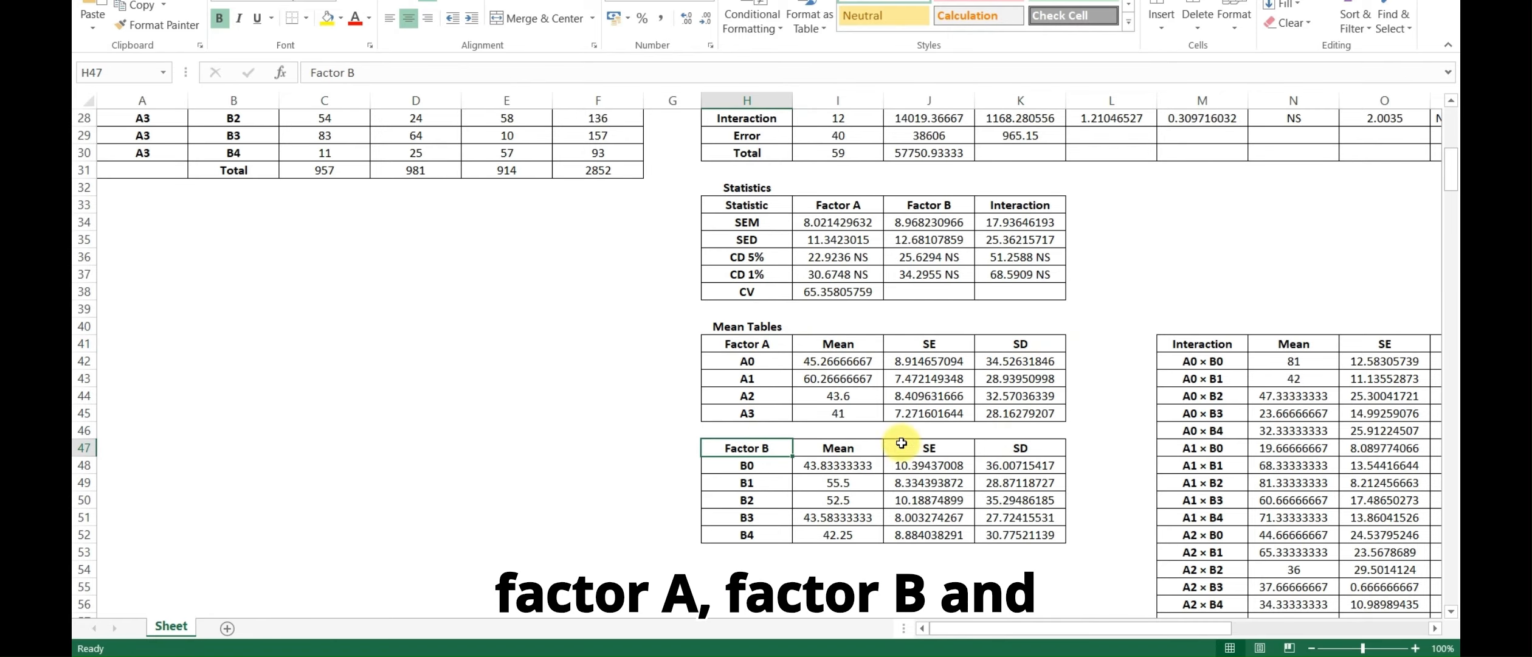
pyautogui.click(1201, 359)
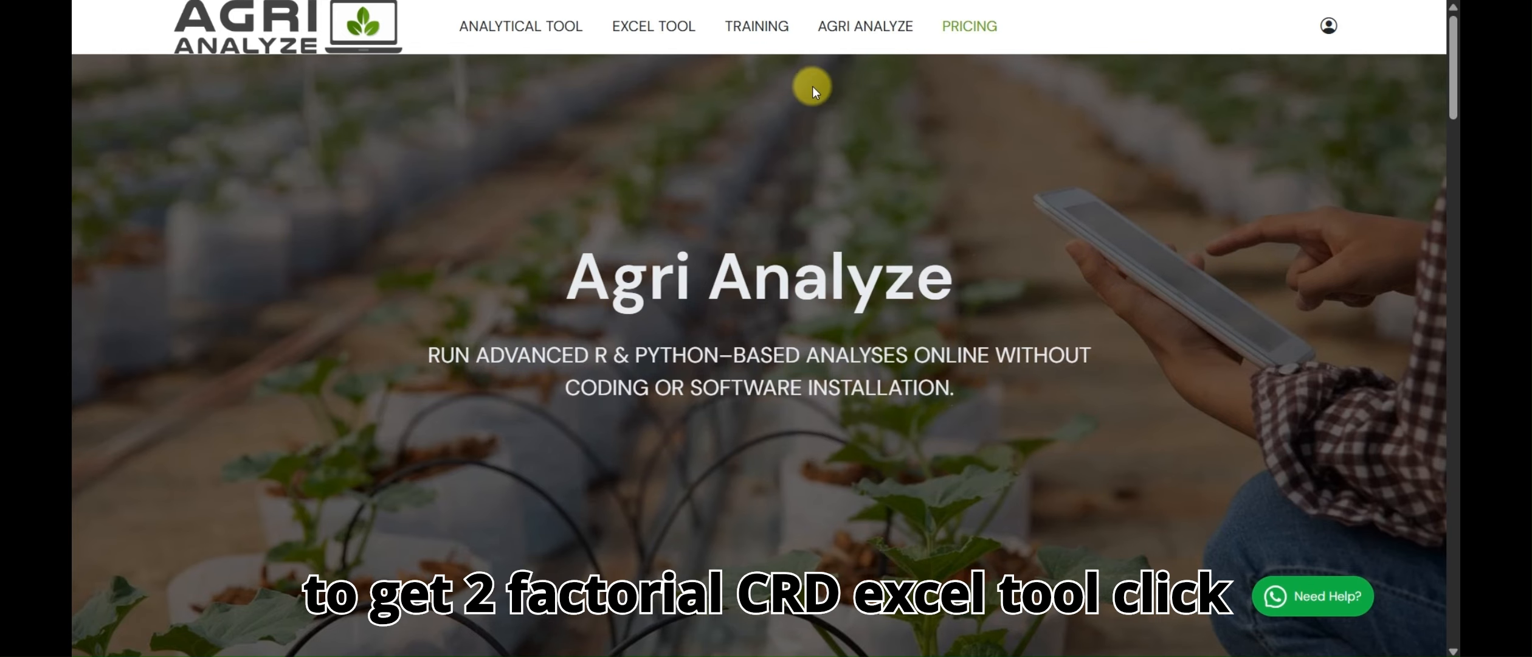
# On the Agri Analyze website, open the Two Factor CRD Excel tool from the design of experiments Excel tools
pyautogui.click(669, 31)
pyautogui.moveTo(669, 72)
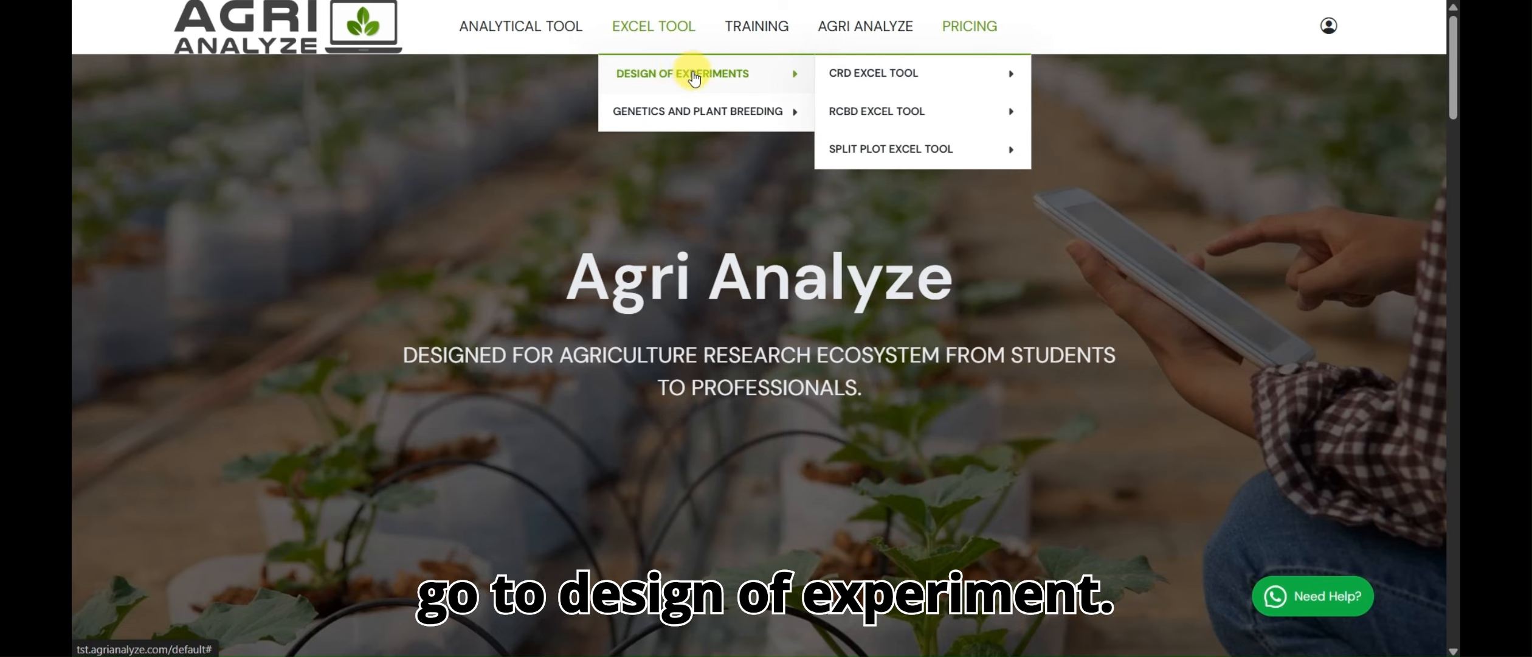
pyautogui.moveTo(852, 75)
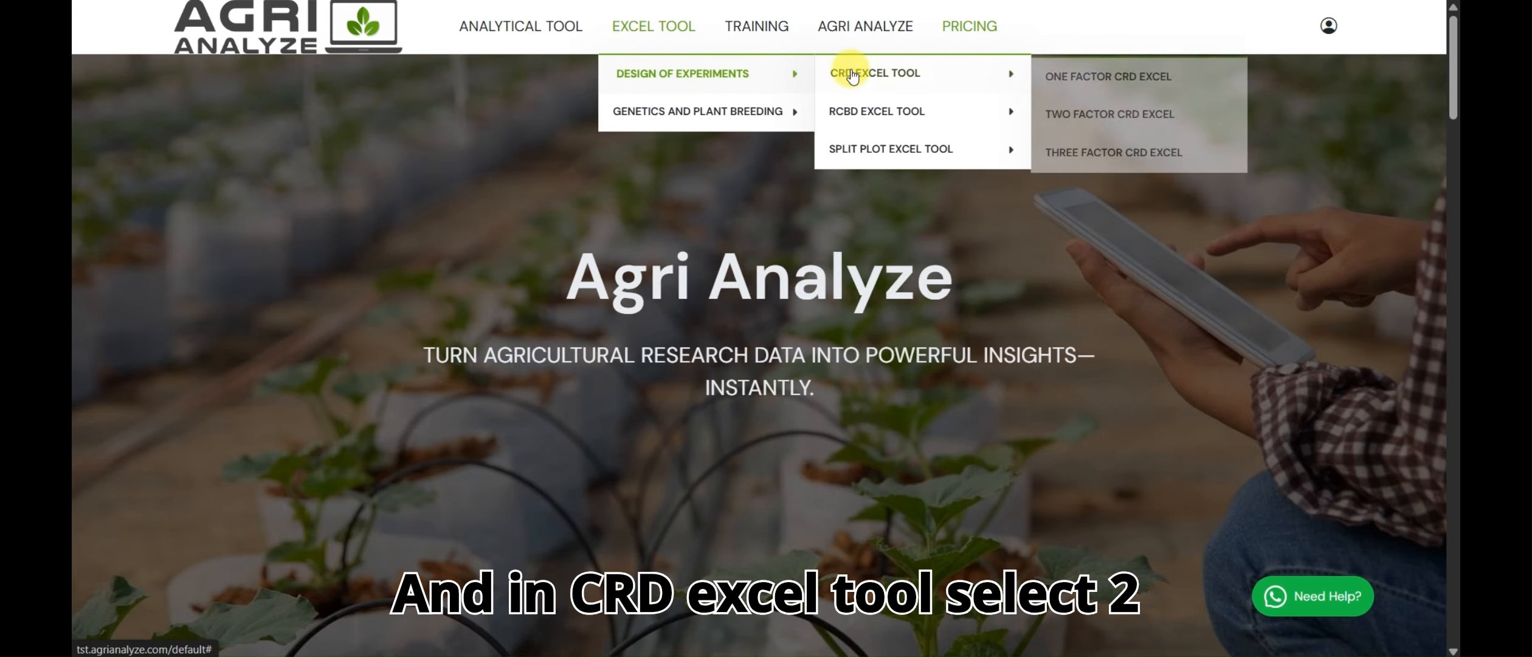
pyautogui.click(1098, 120)
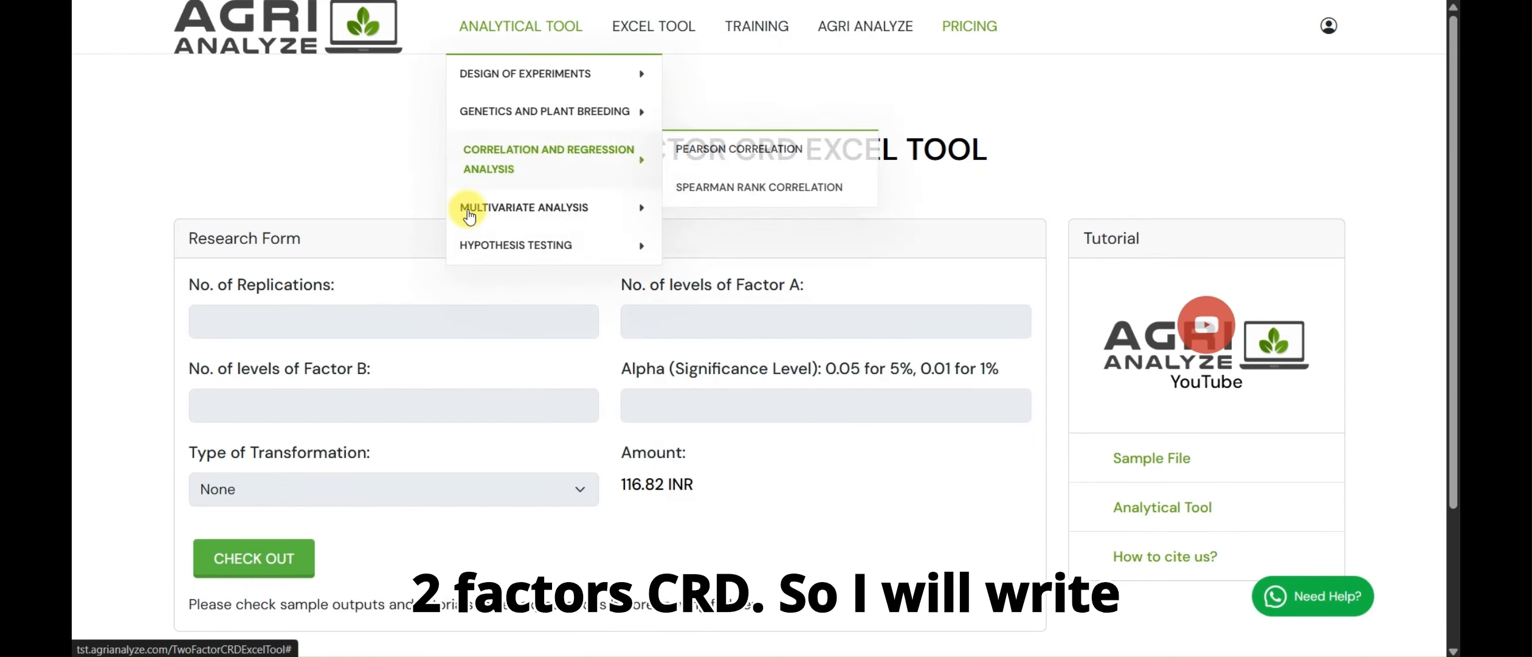
# Fill in the research form with 3 replications, 4 levels of Factor A, 5 levels of Factor B and an alpha of 0.05
pyautogui.click(331, 317)
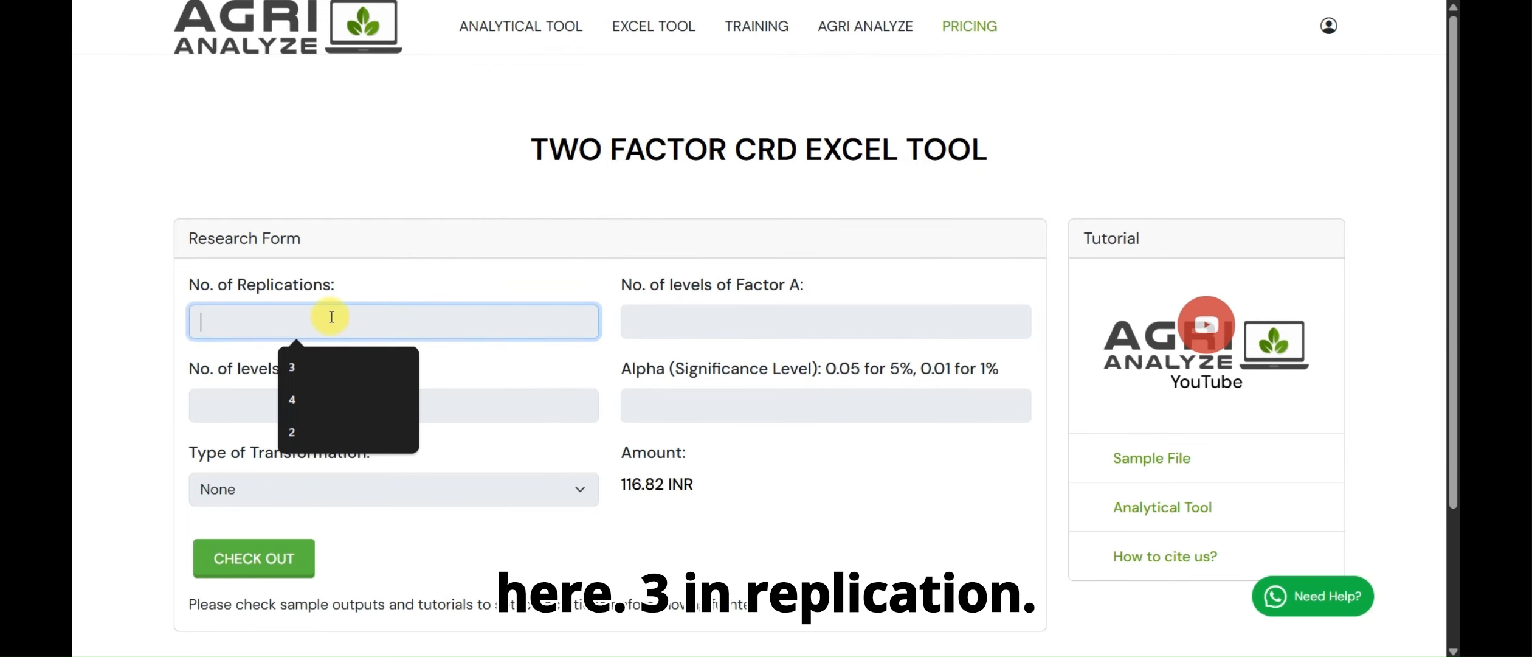
pyautogui.click(318, 367)
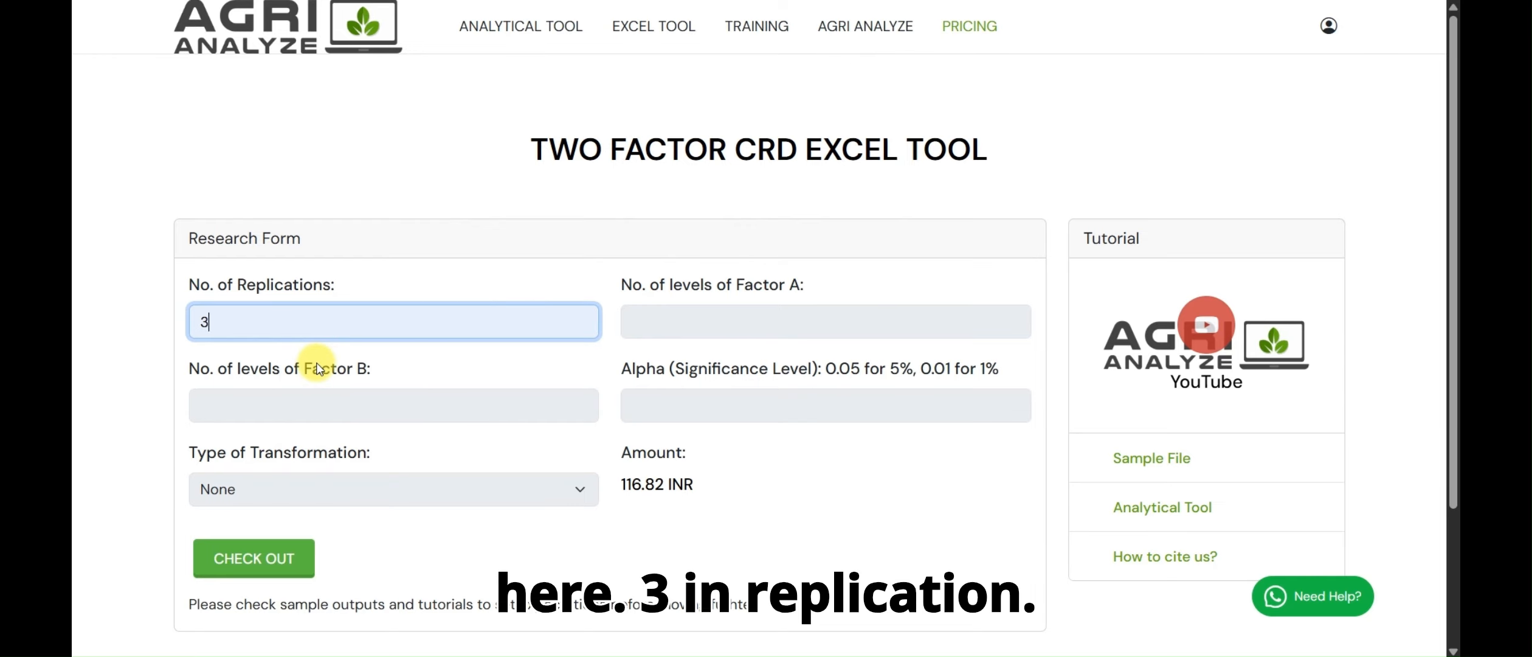
pyautogui.click(673, 327)
pyautogui.click(756, 366)
pyautogui.click(331, 410)
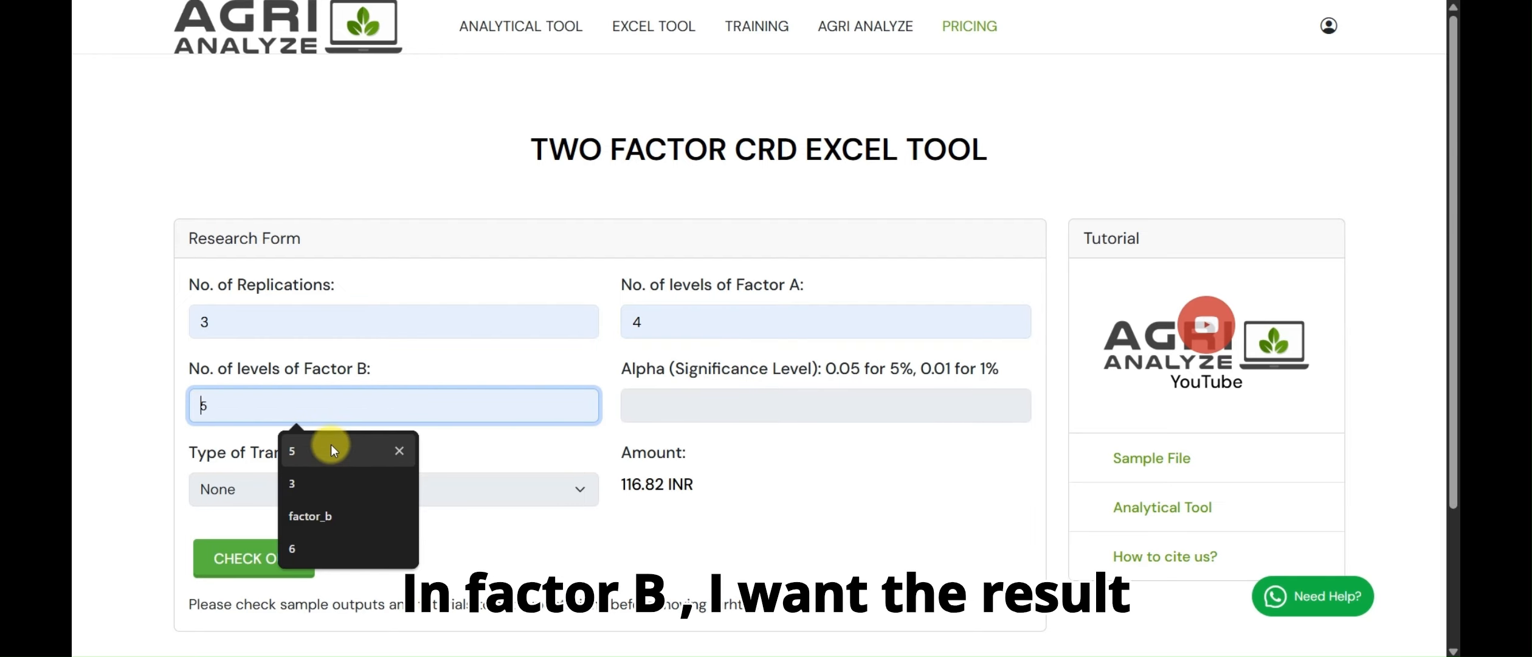
pyautogui.click(329, 455)
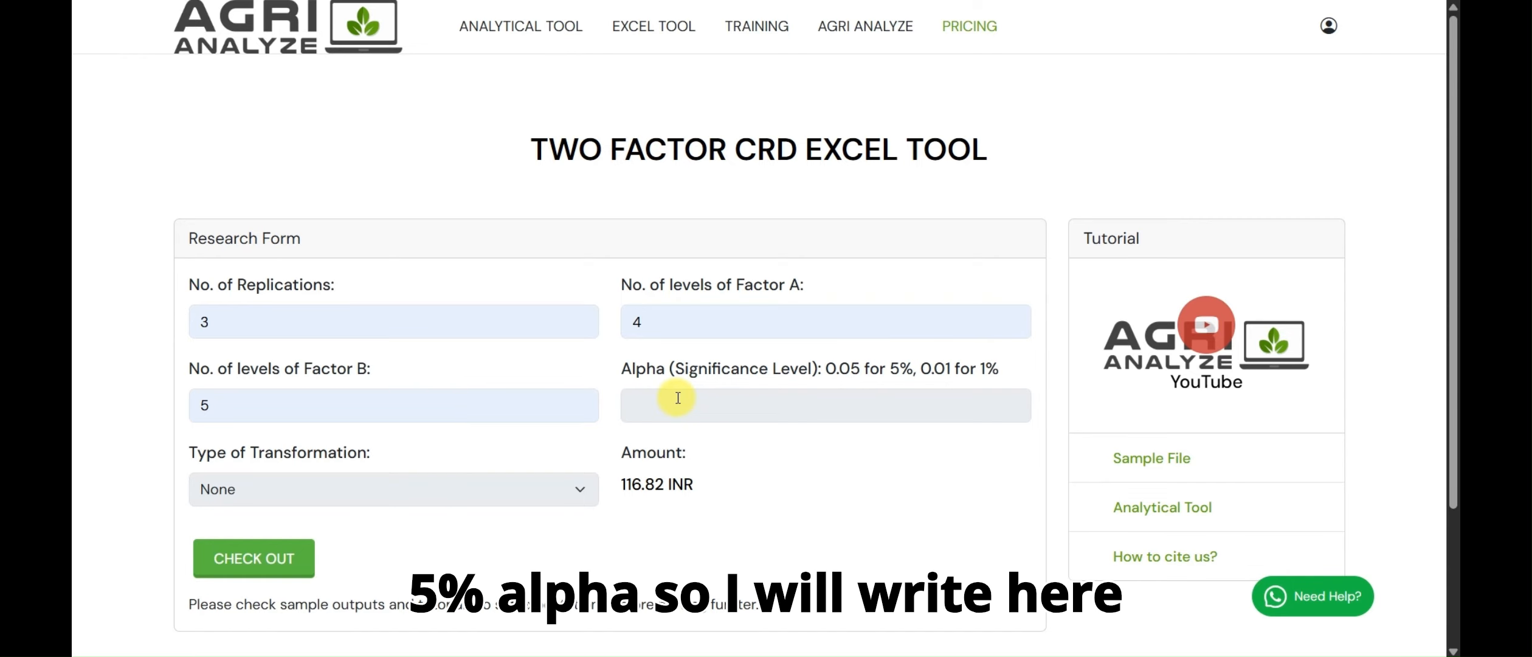
pyautogui.click(679, 399)
pyautogui.click(739, 450)
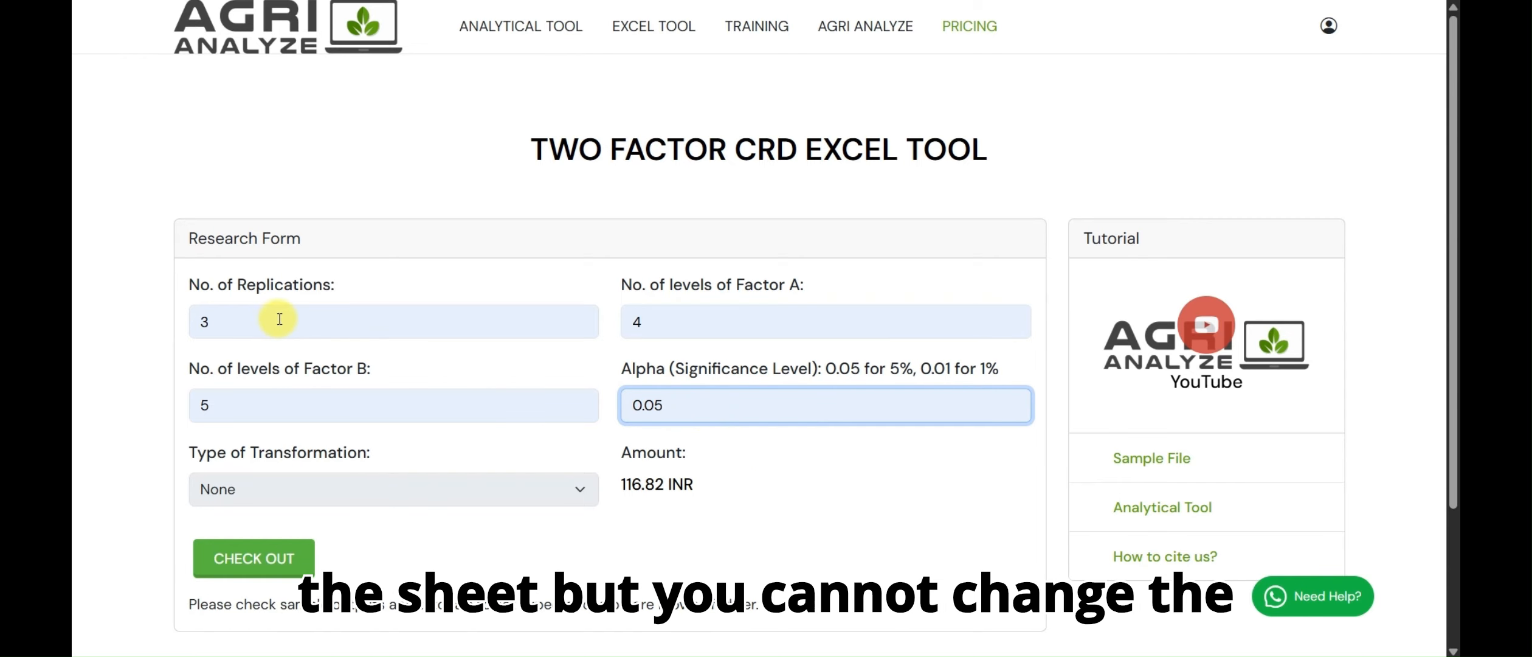
# Highlight the labels for the number of replications, levels of Factor A and levels of Factor B in the research form
pyautogui.moveTo(195, 284); pyautogui.dragTo(359, 287)
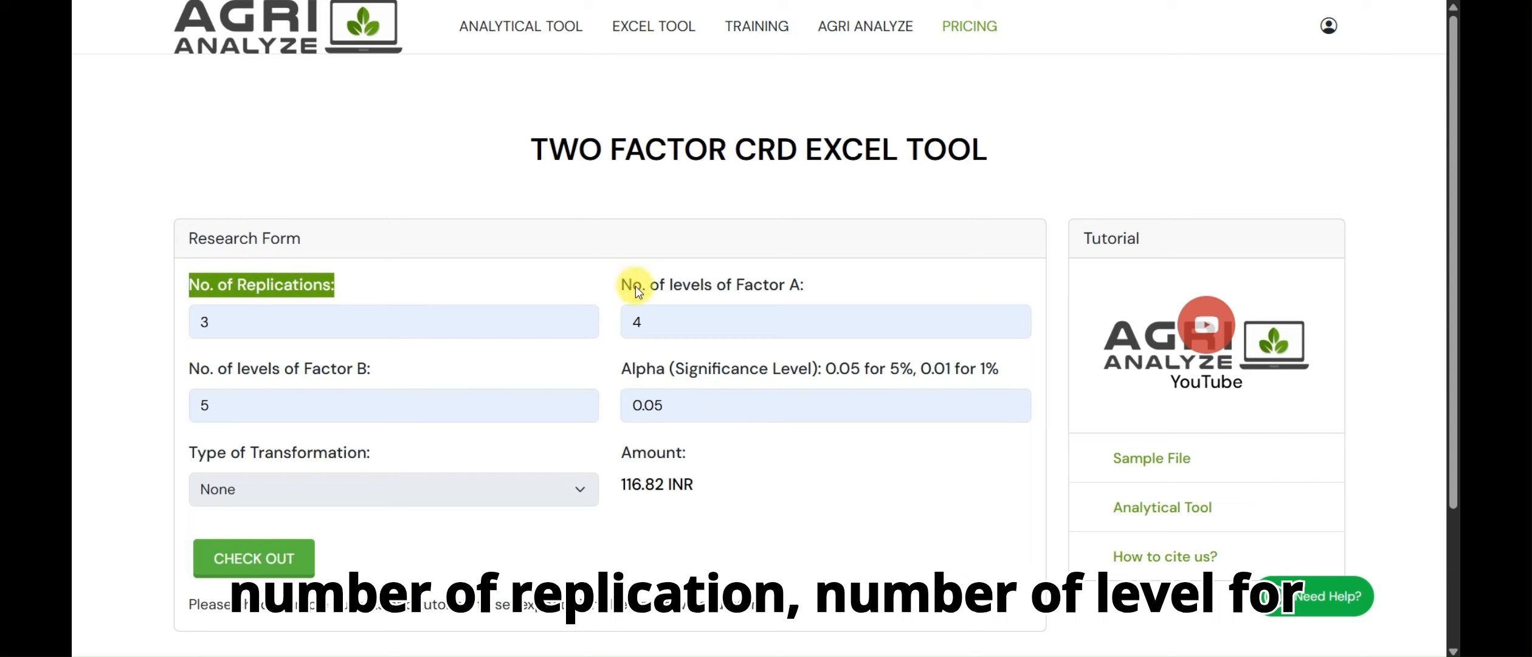
pyautogui.moveTo(623, 286); pyautogui.dragTo(802, 290)
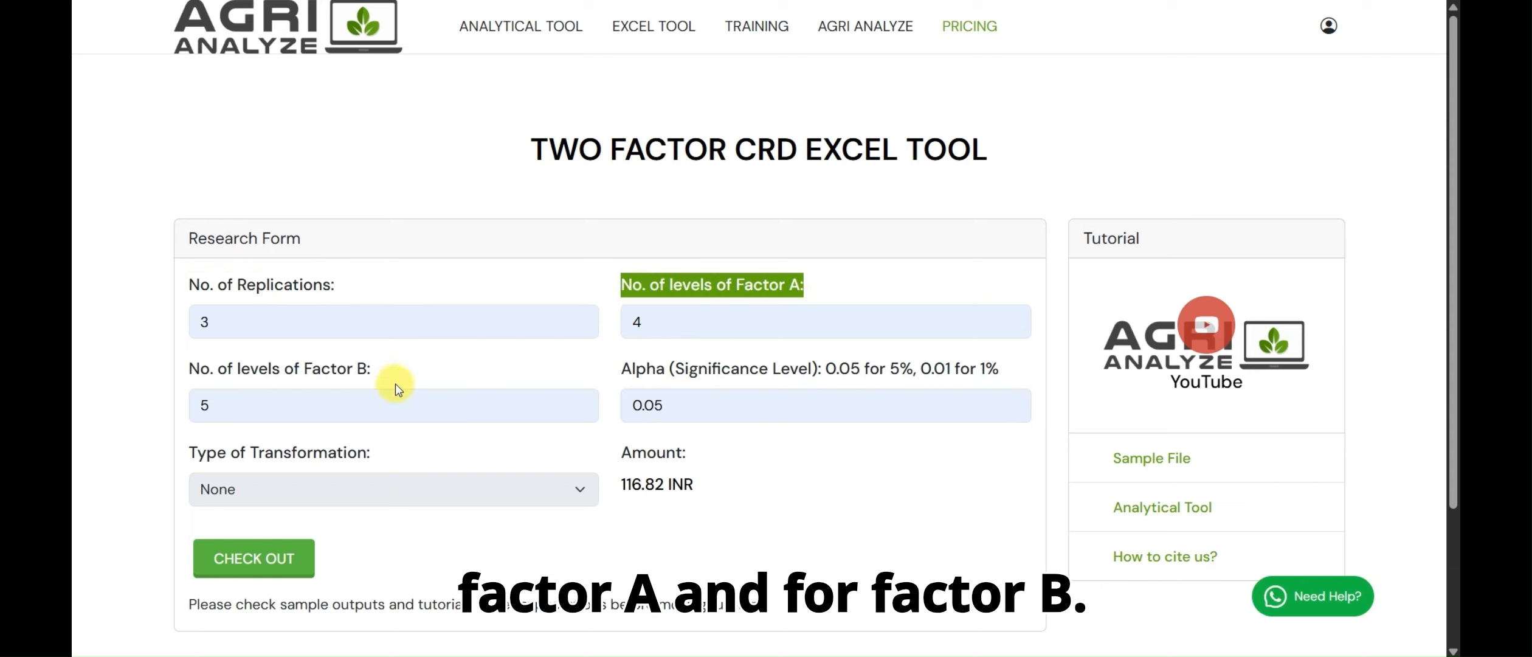
pyautogui.moveTo(236, 369); pyautogui.dragTo(387, 367)
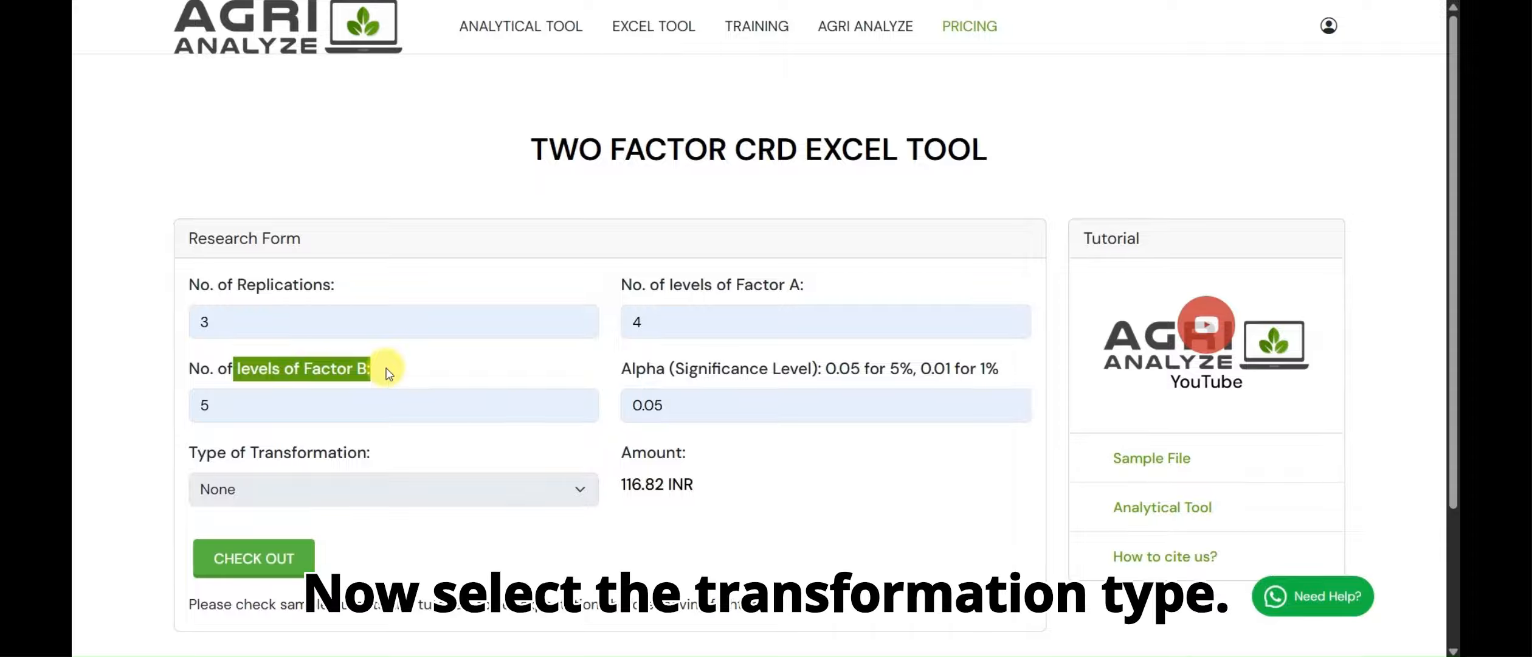
# Keep None as the type of transformation, and check out to download the configured Excel tool
pyautogui.click(318, 489)
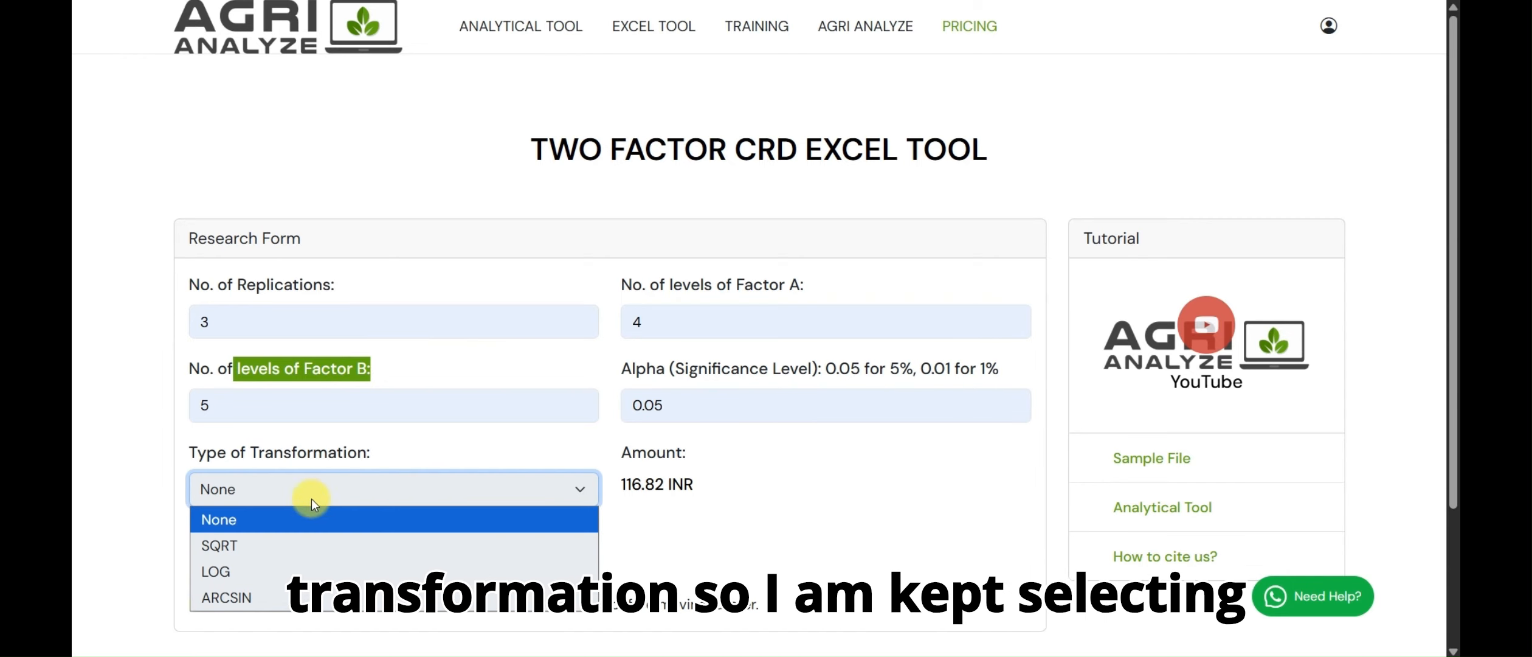
pyautogui.click(299, 514)
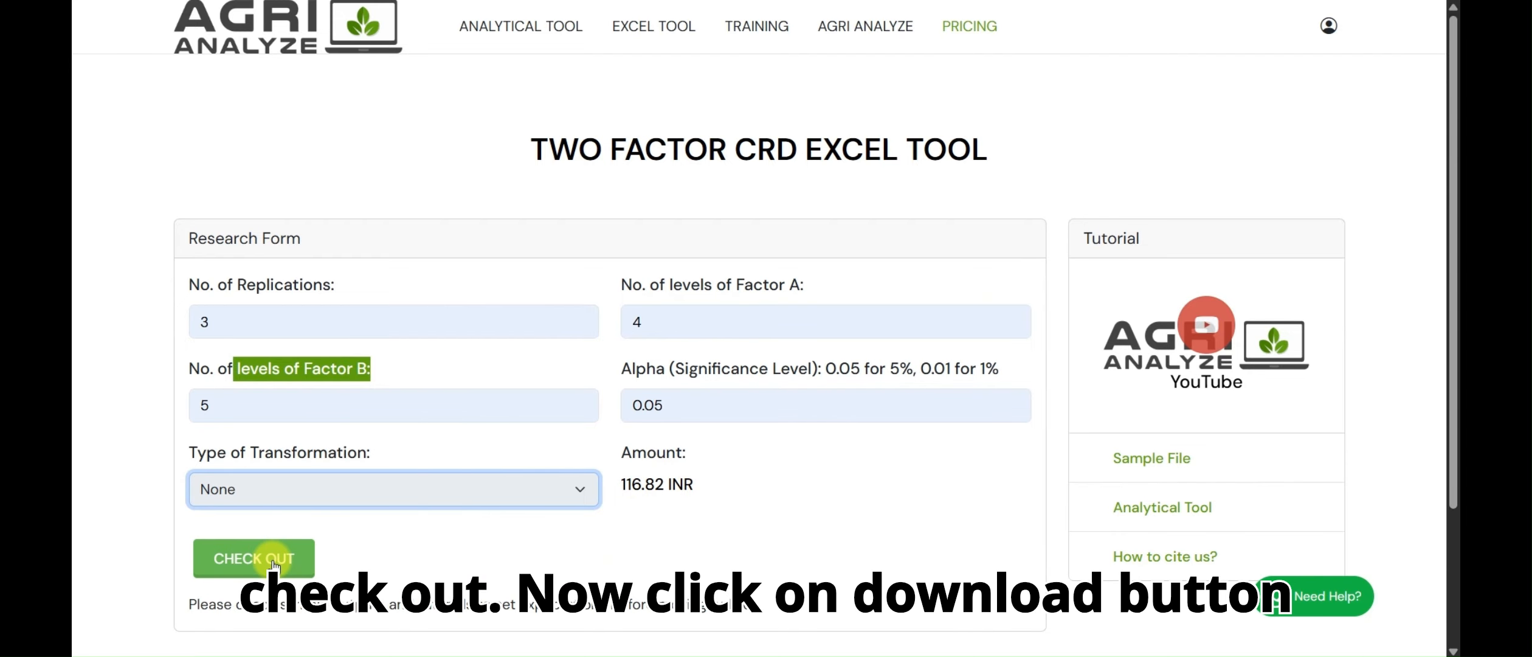
pyautogui.click(254, 558)
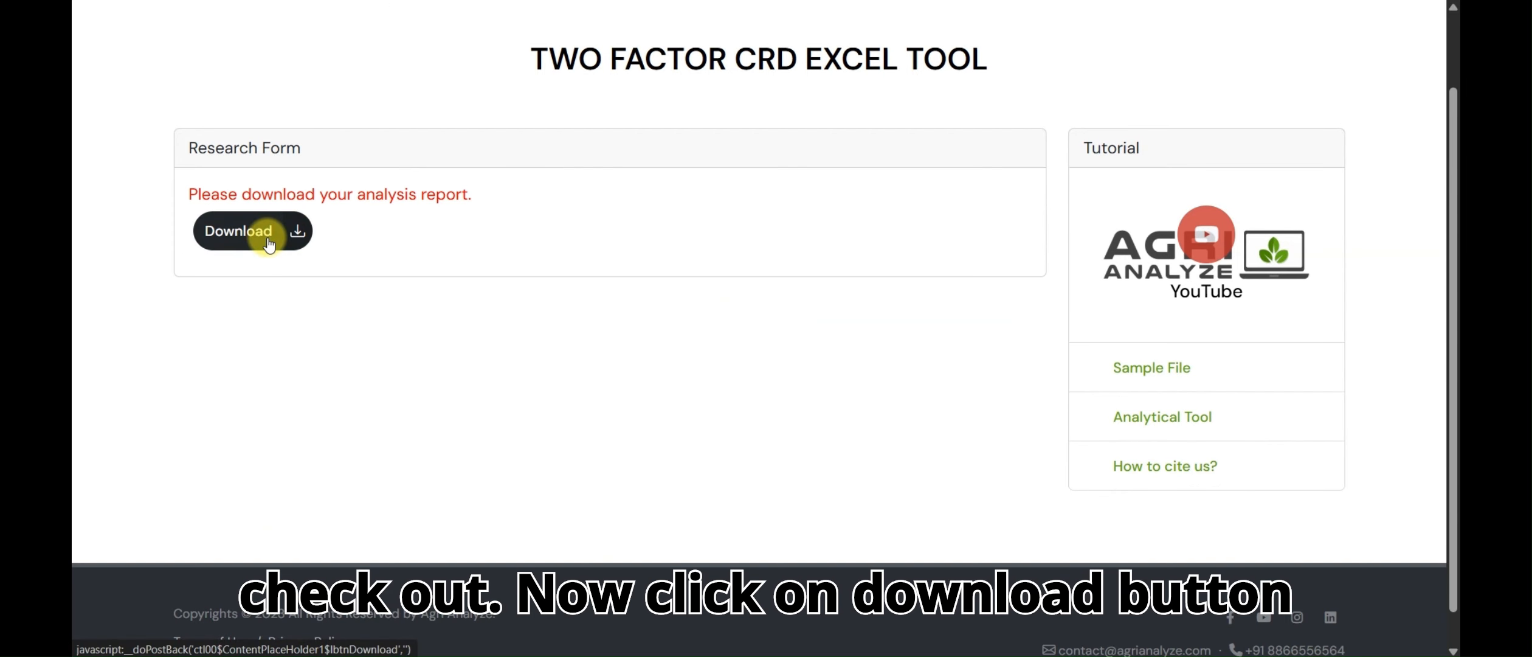
pyautogui.click(267, 240)
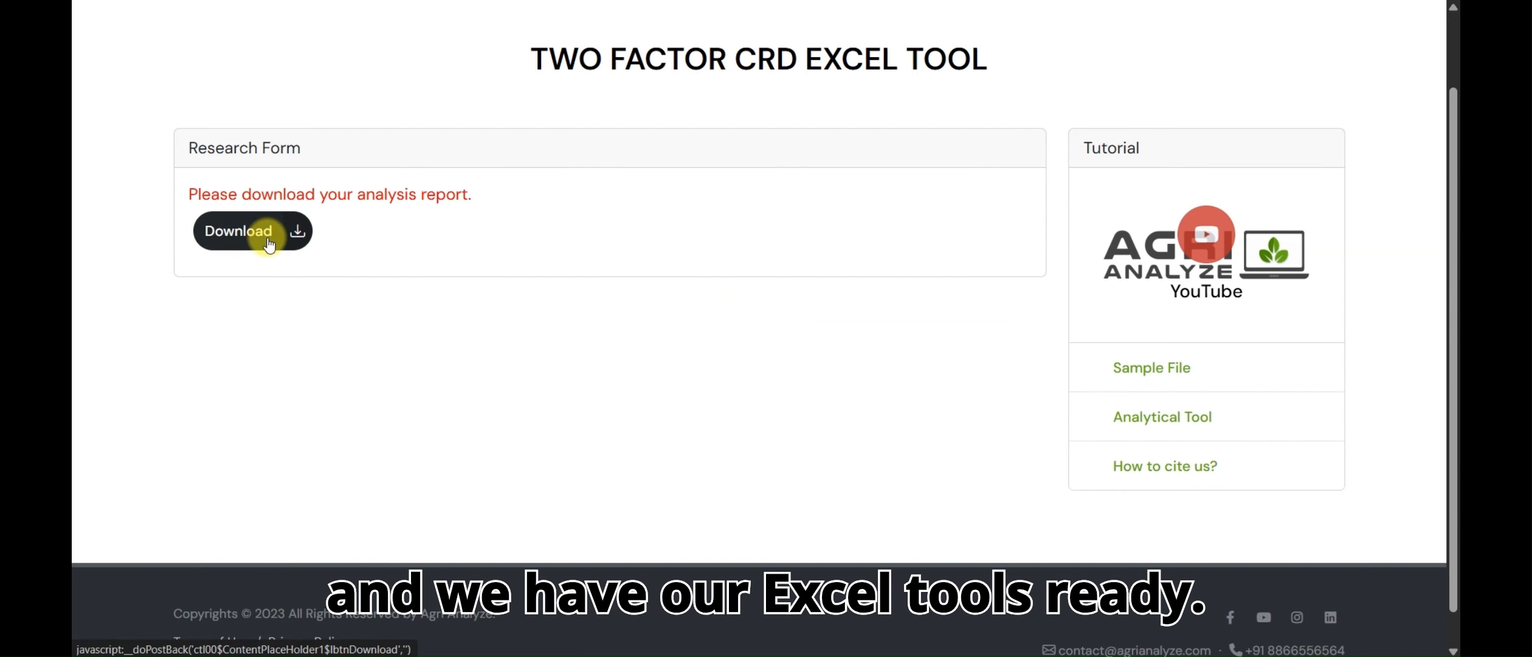
# Switch to the downloaded workbook in Excel and select the Replication 1 to Replication 3 data values
pyautogui.click(1318, 20)
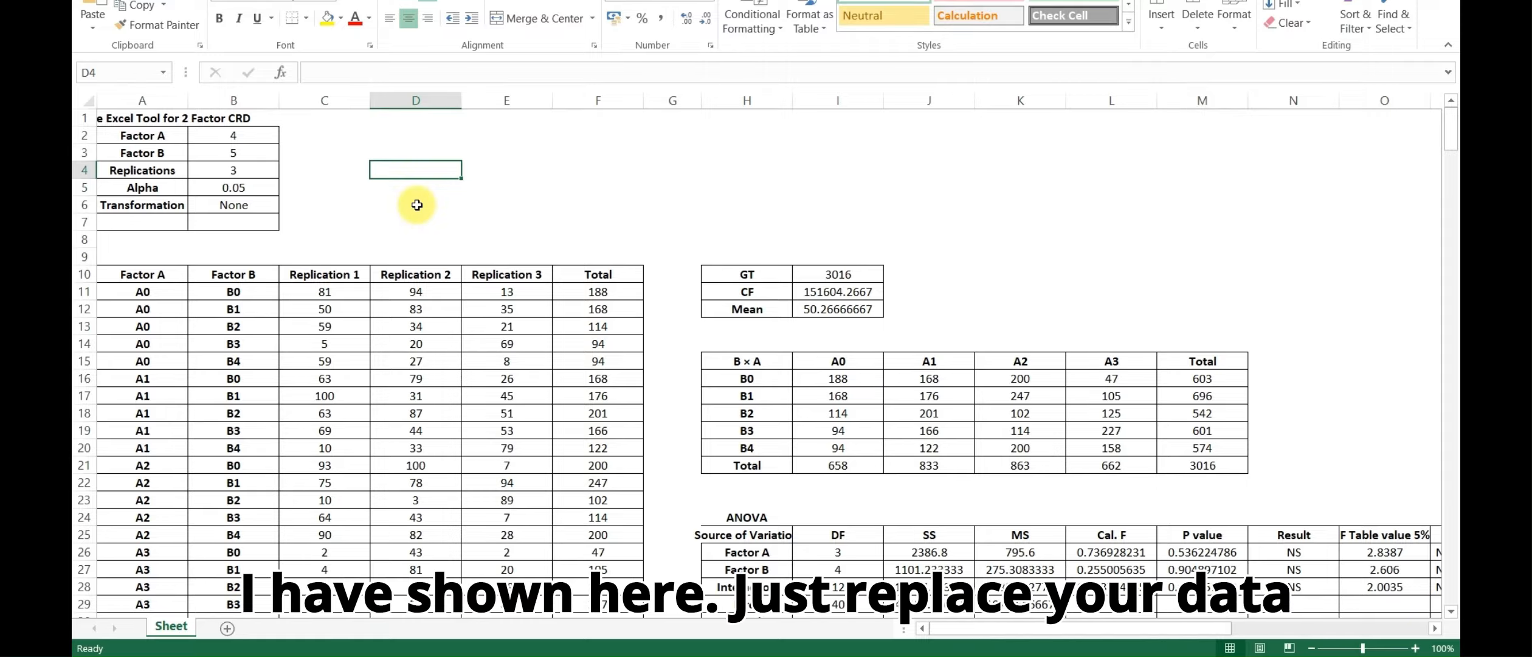
pyautogui.moveTo(319, 292); pyautogui.dragTo(518, 574)
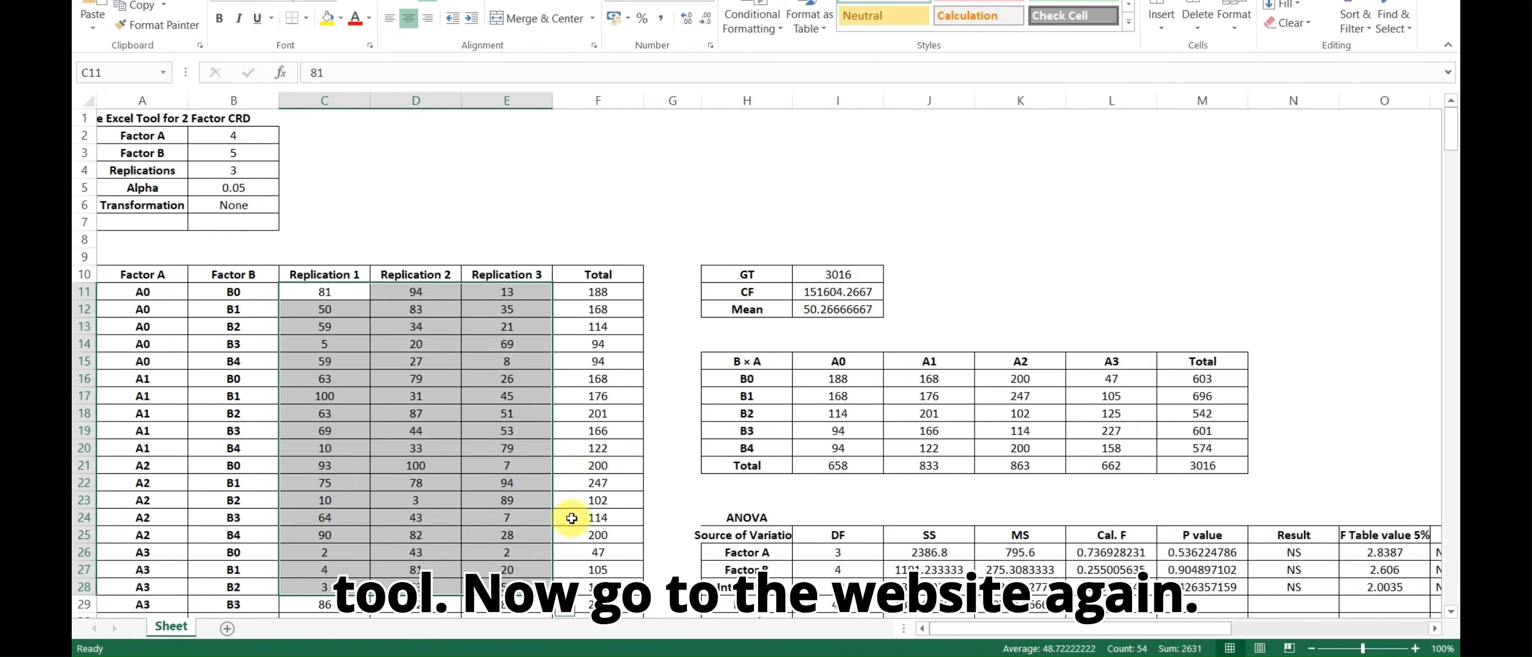
# Back on the Agri Analyze website, enter 3 replications, 4 Factor A levels, 5 Factor B levels and alpha 0.05 for another tool
pyautogui.click(1047, 655)
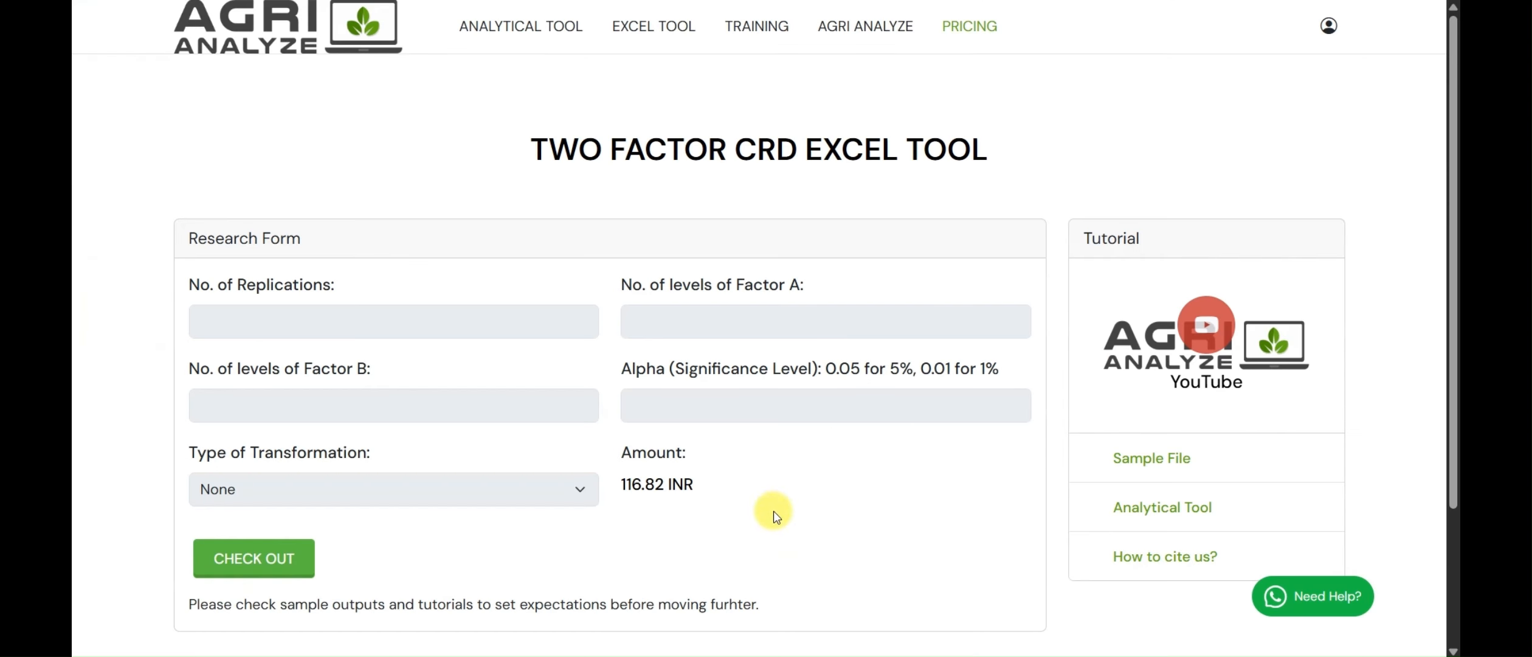
pyautogui.click(260, 318)
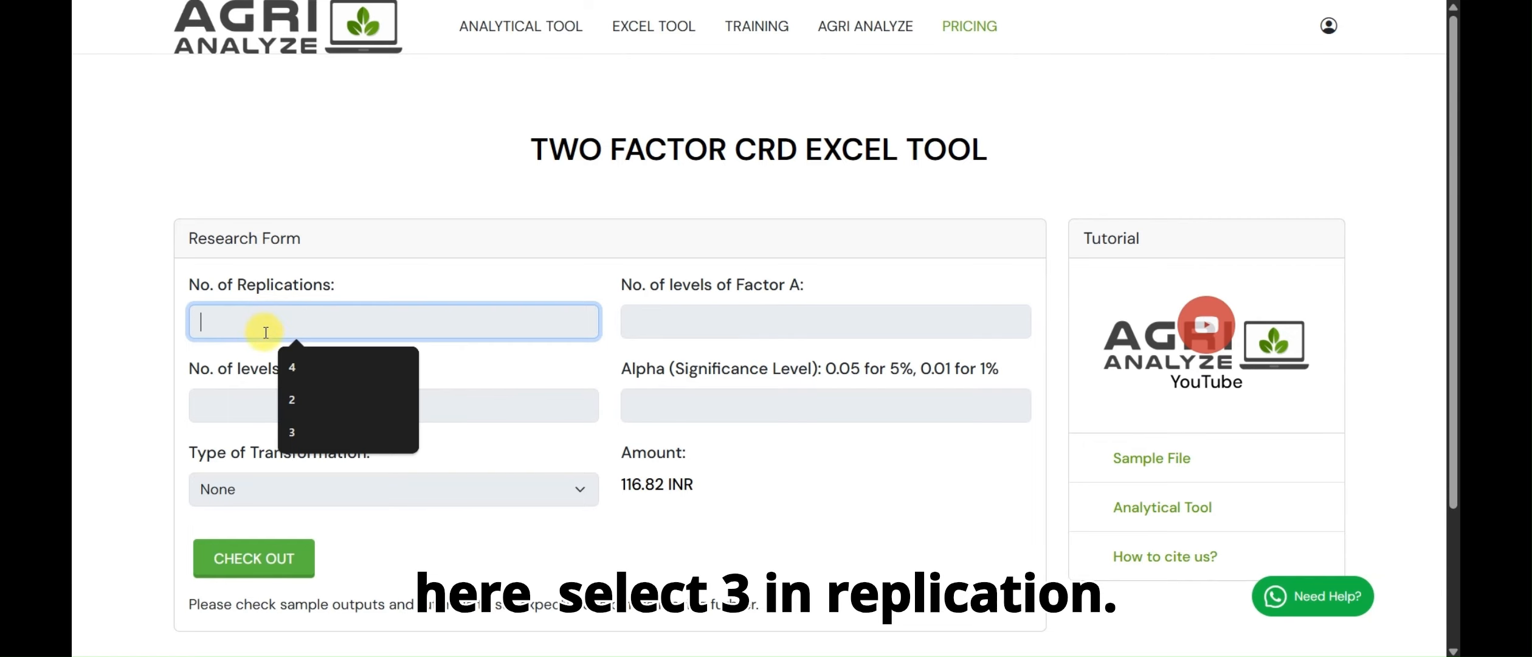
pyautogui.click(302, 438)
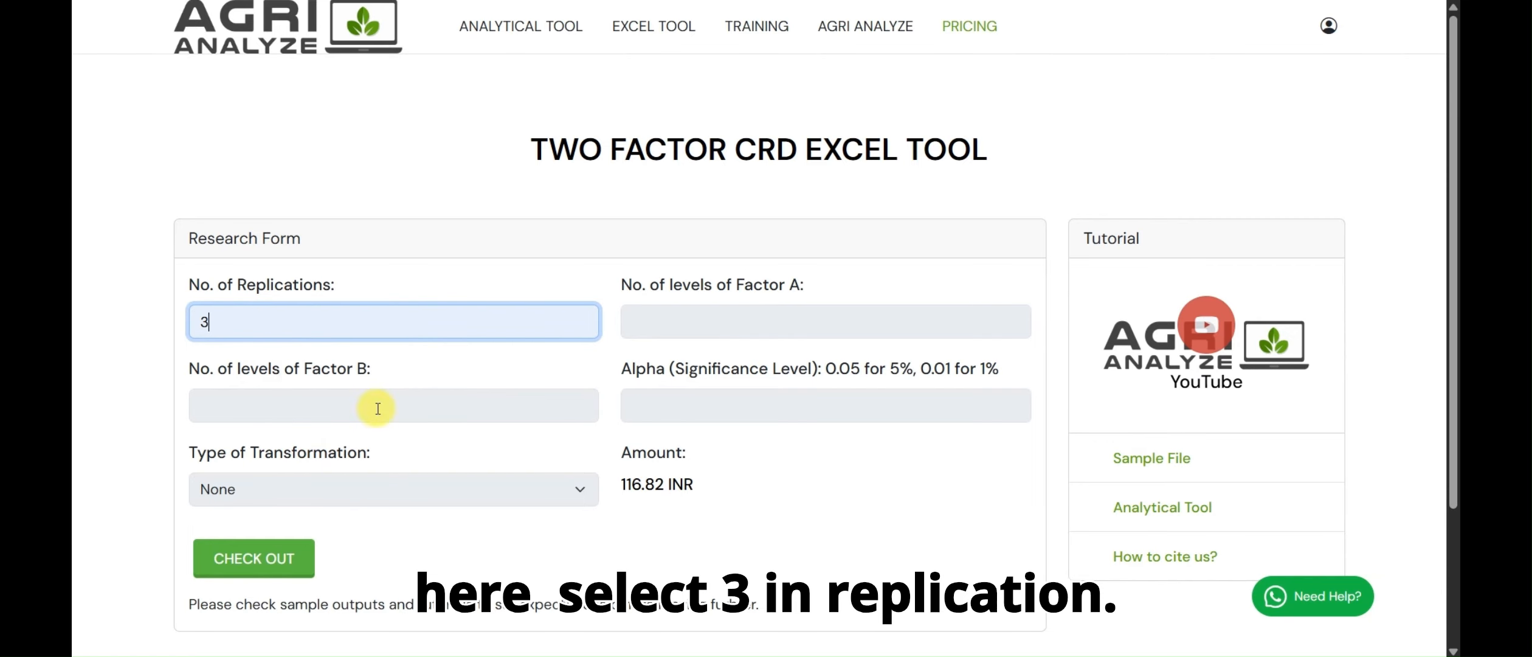
pyautogui.click(663, 327)
pyautogui.write('4')
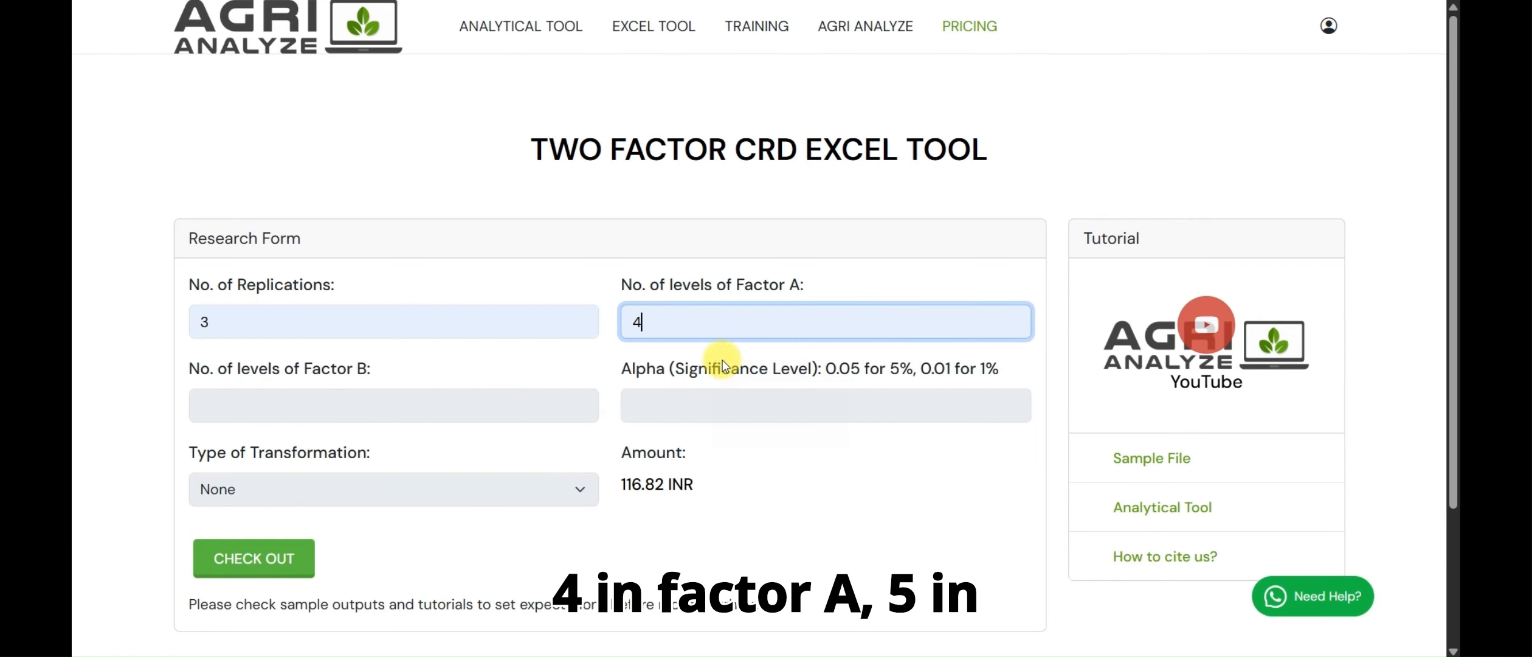
pyautogui.click(287, 401)
pyautogui.write('5')
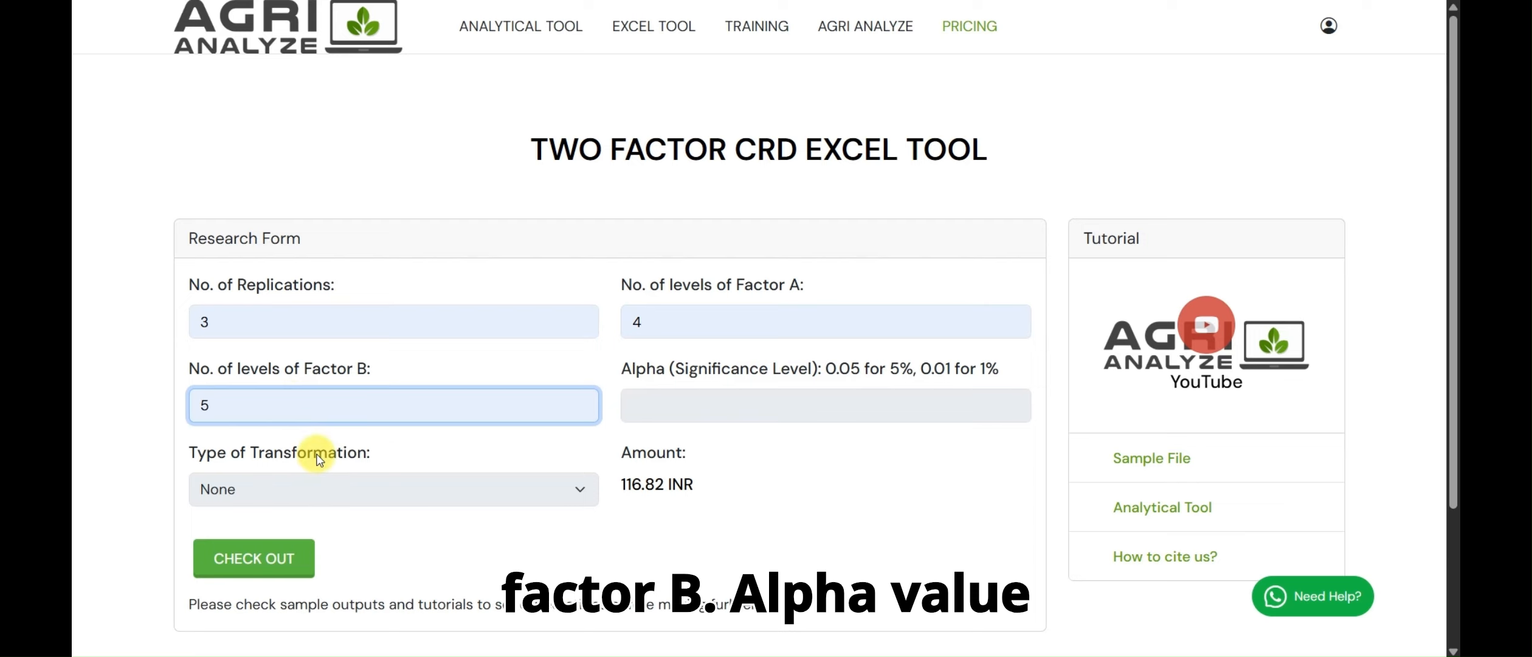
pyautogui.click(663, 420)
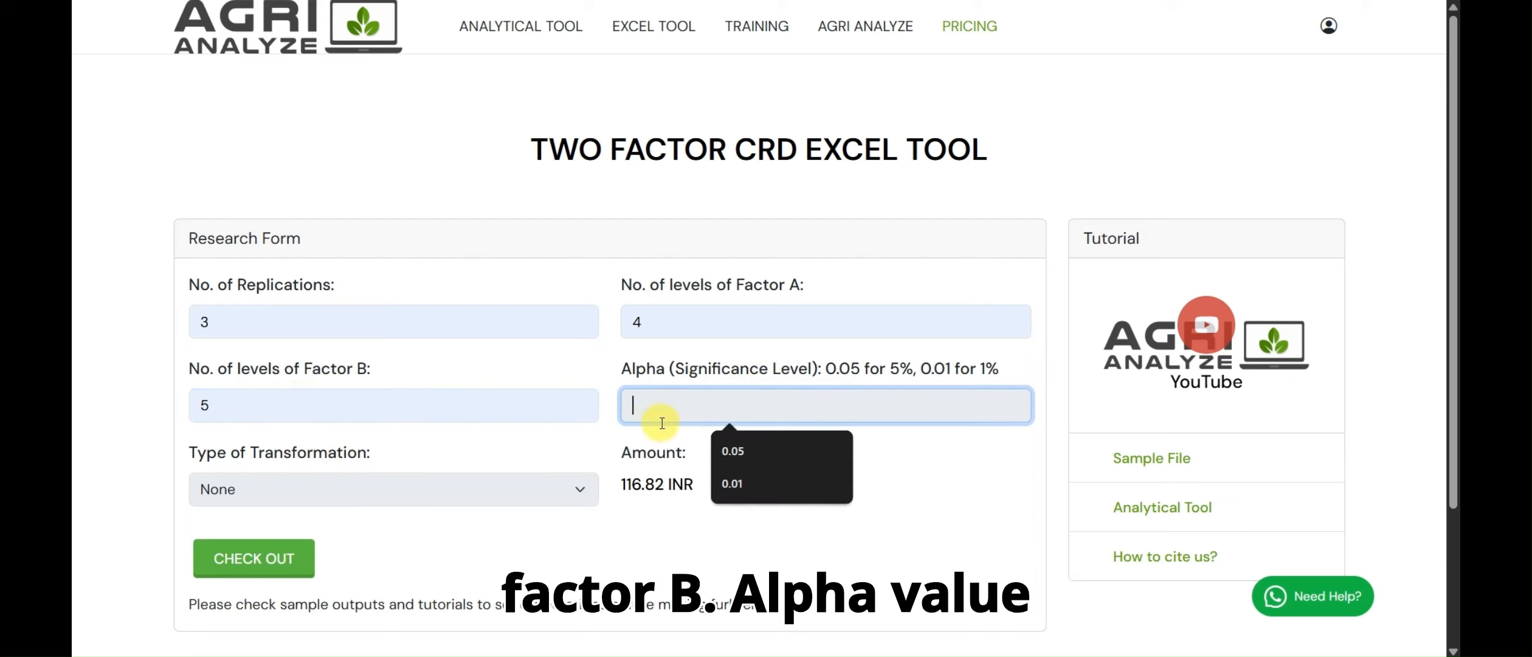
pyautogui.click(735, 450)
# Set the type of transformation to SQRT with an additional value of 0.5, and check out the Excel tool
pyautogui.click(361, 487)
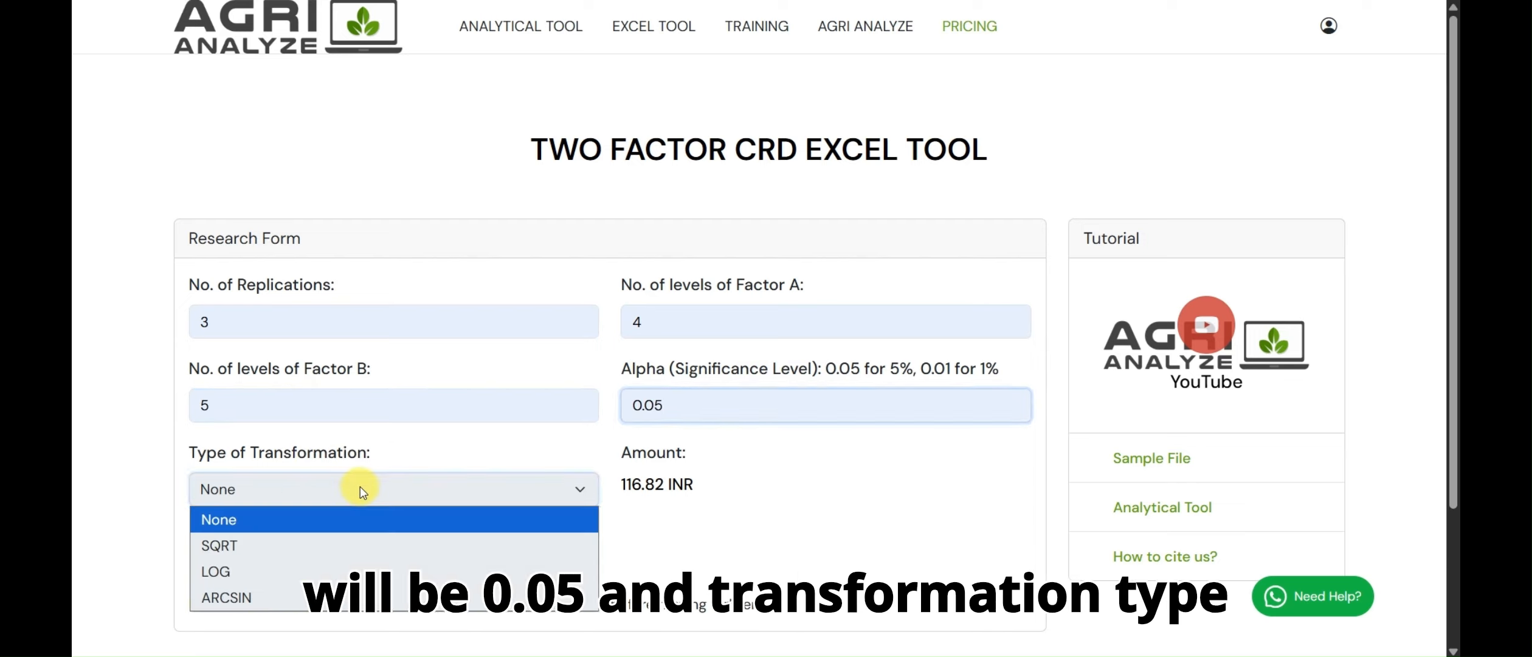
pyautogui.click(318, 544)
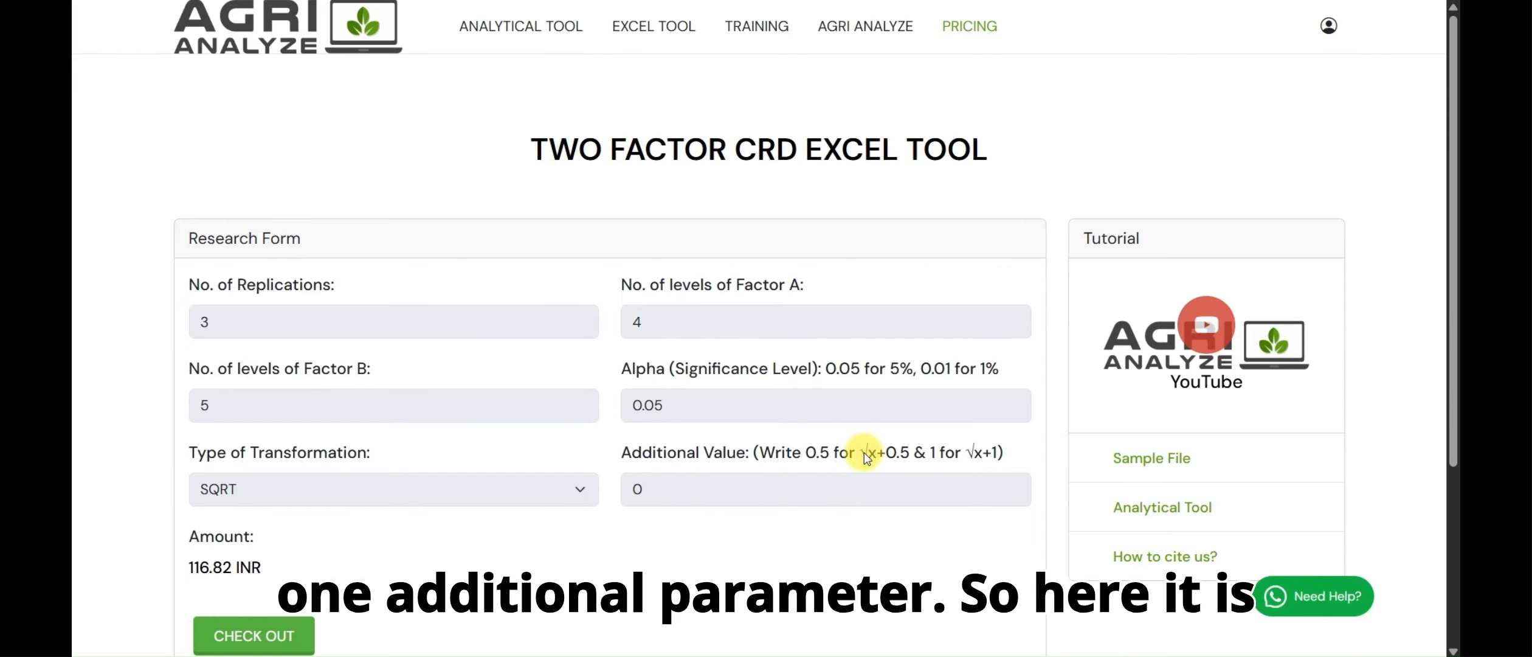
pyautogui.moveTo(805, 453); pyautogui.dragTo(1003, 462)
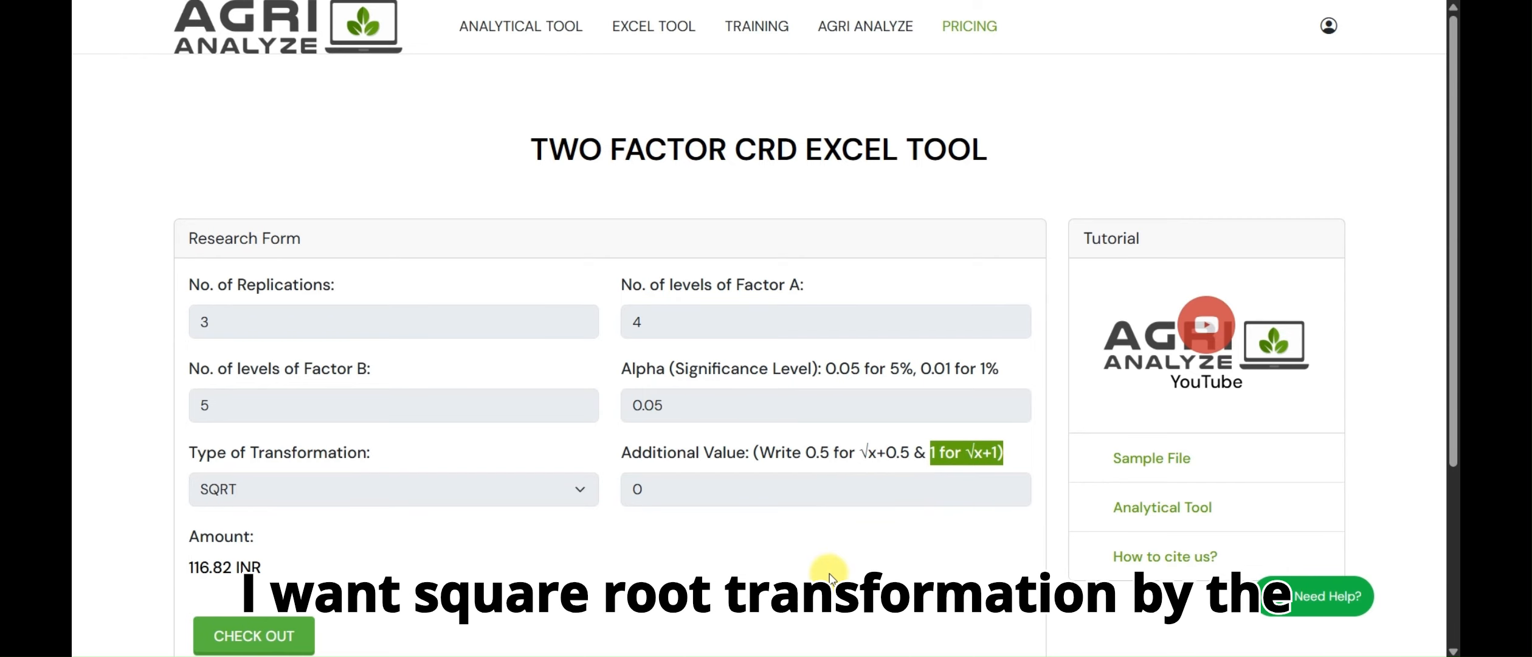
pyautogui.click(684, 492)
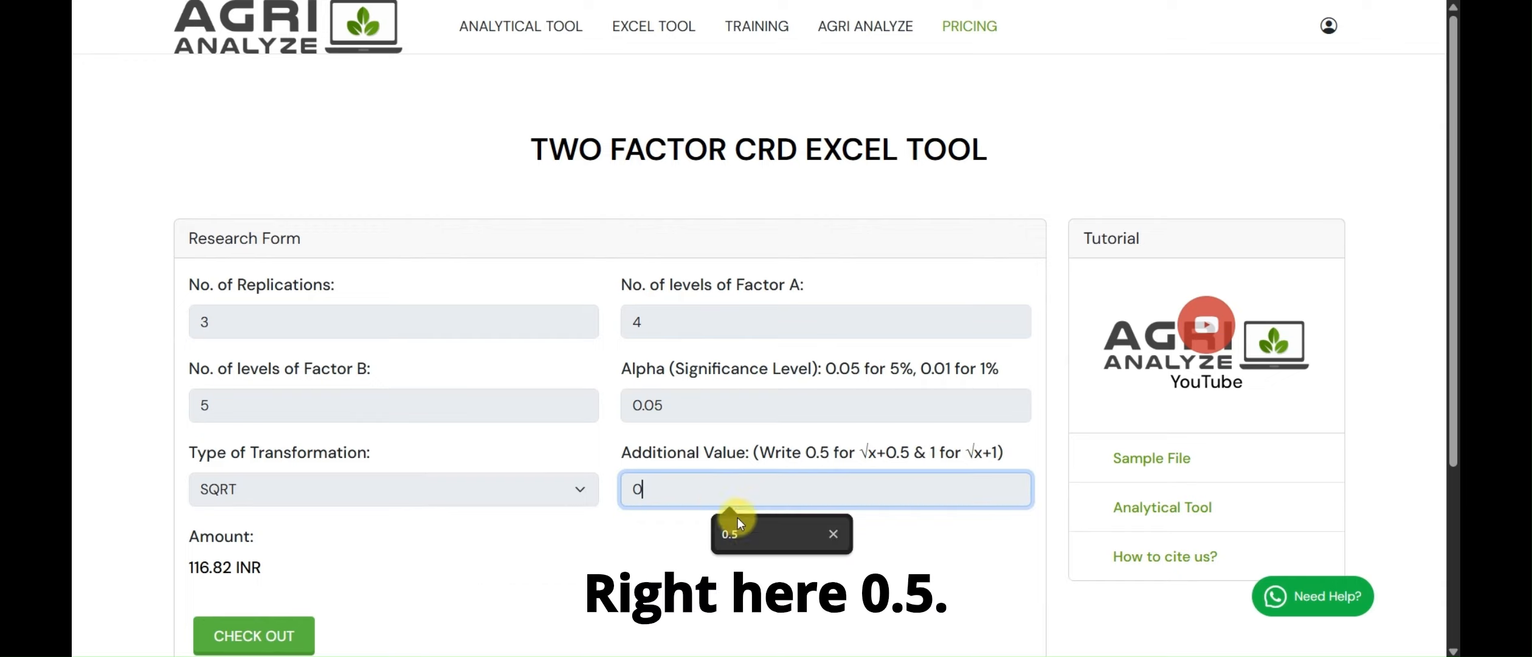
pyautogui.click(752, 535)
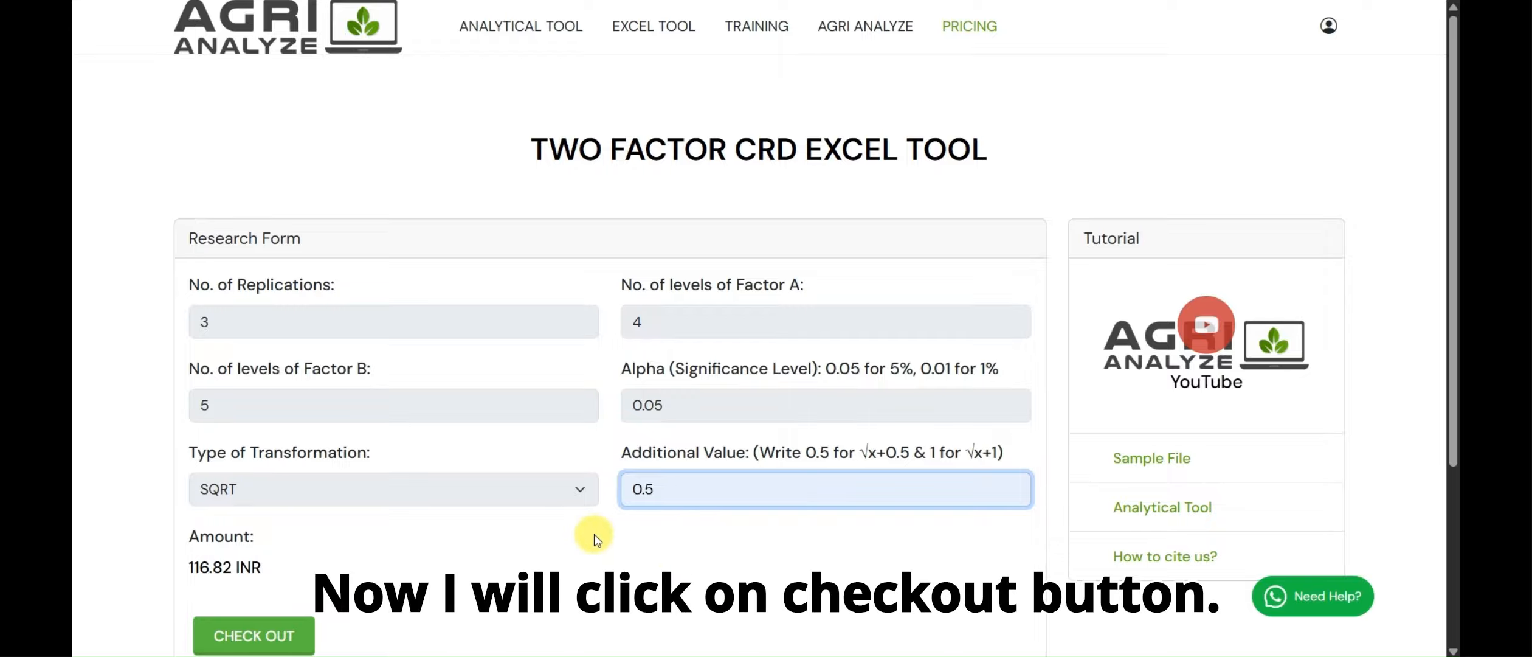
pyautogui.scroll(-3, 602, 523)
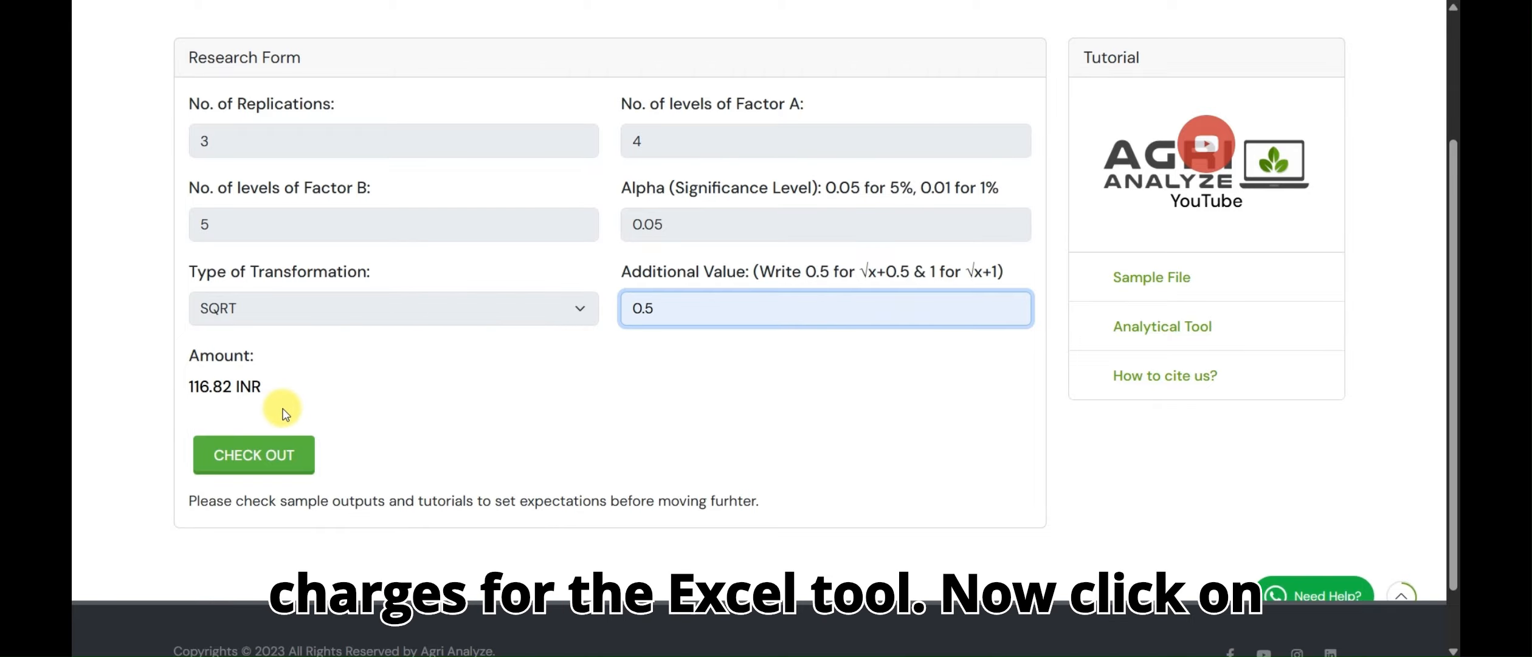
pyautogui.click(273, 464)
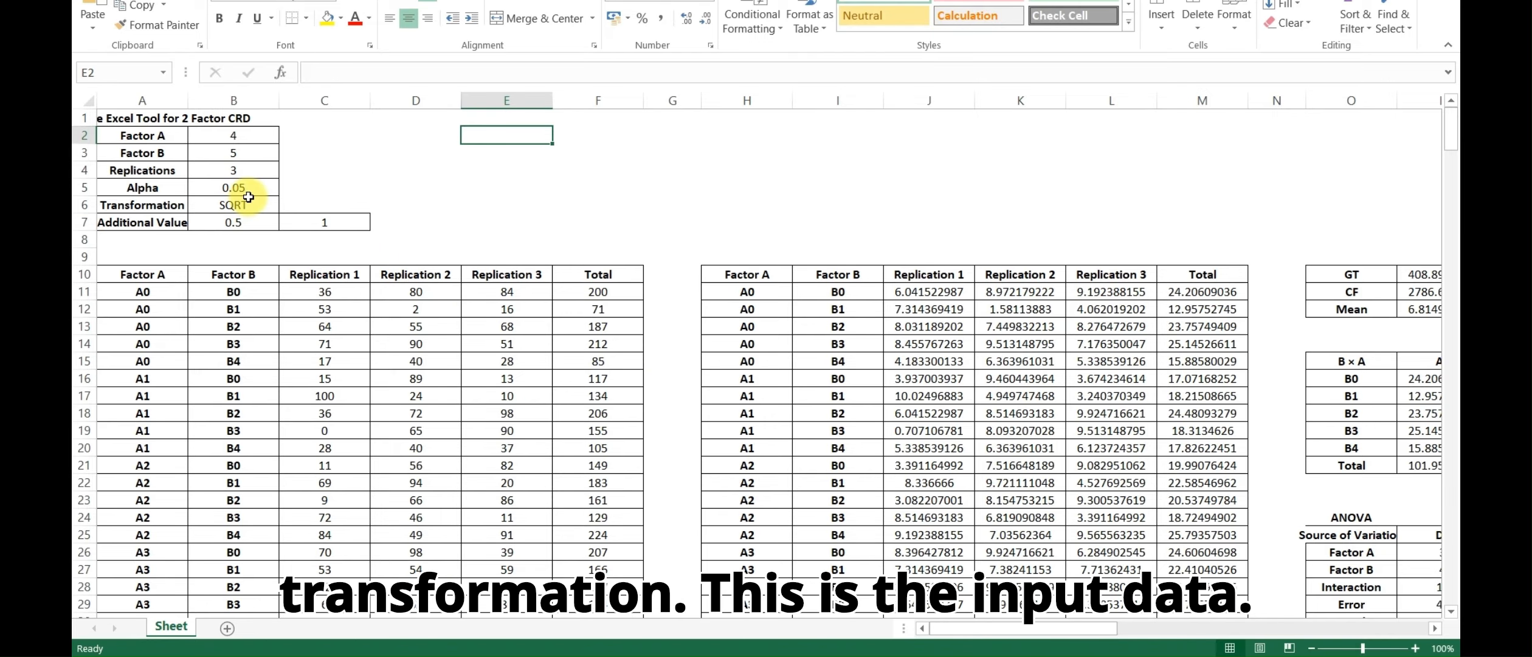
# Examine the SQRT workbook's input replication data, the transformed values, the flag in C7 and the first observation in C11
pyautogui.moveTo(323, 293); pyautogui.dragTo(478, 554)
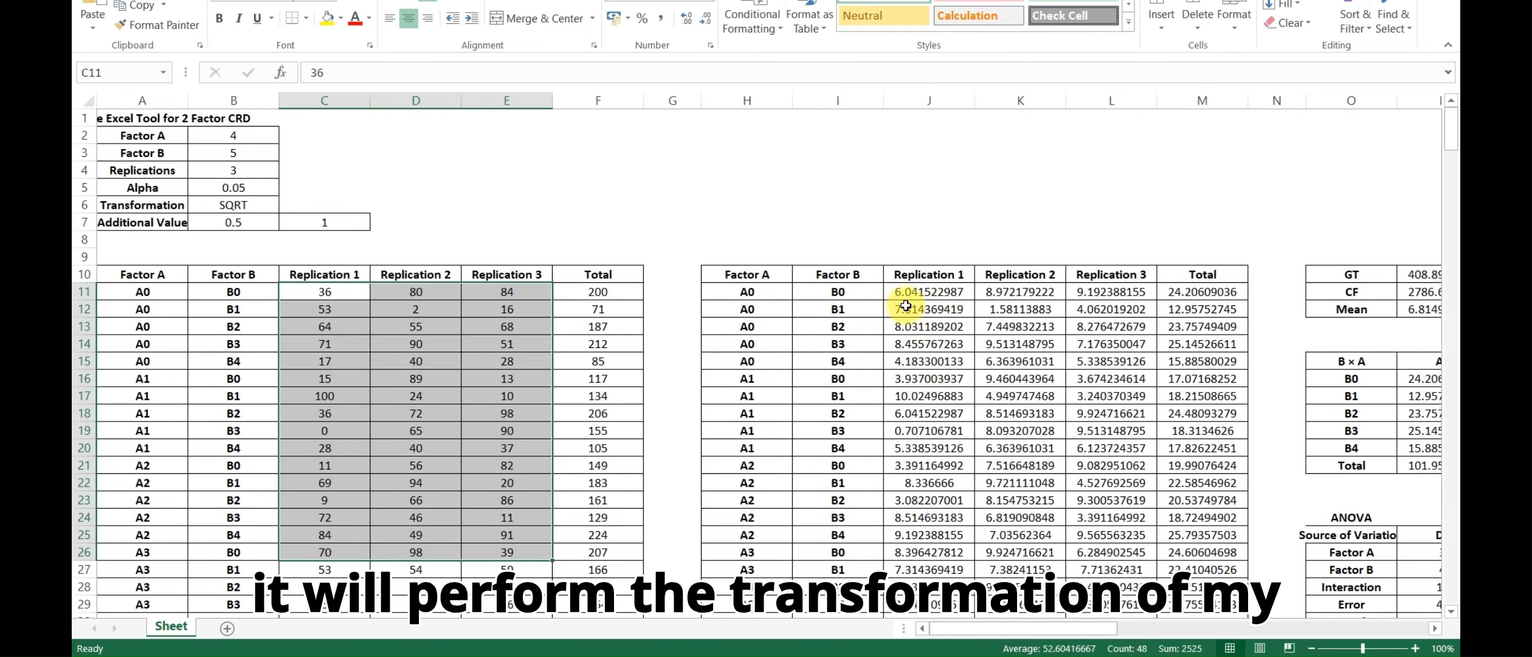
pyautogui.moveTo(906, 307); pyautogui.dragTo(1086, 608)
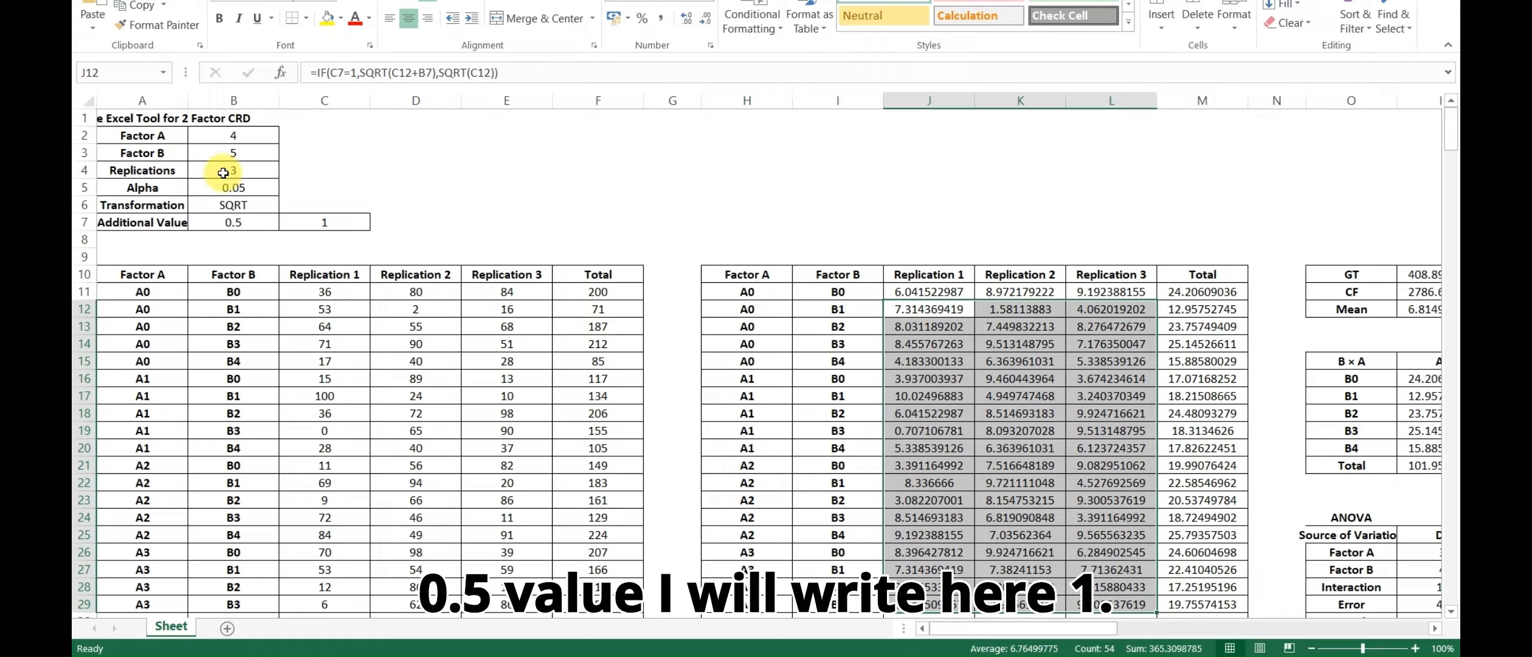
pyautogui.click(358, 226)
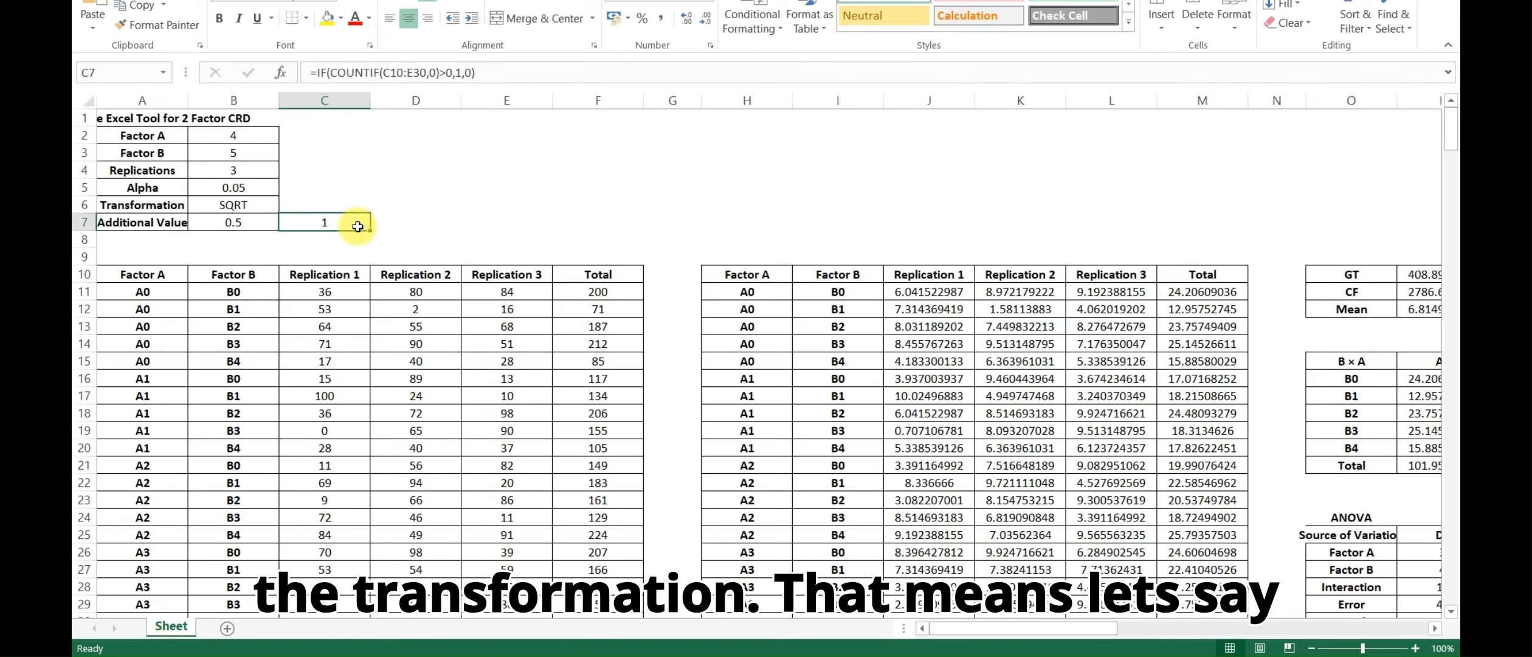
pyautogui.click(334, 294)
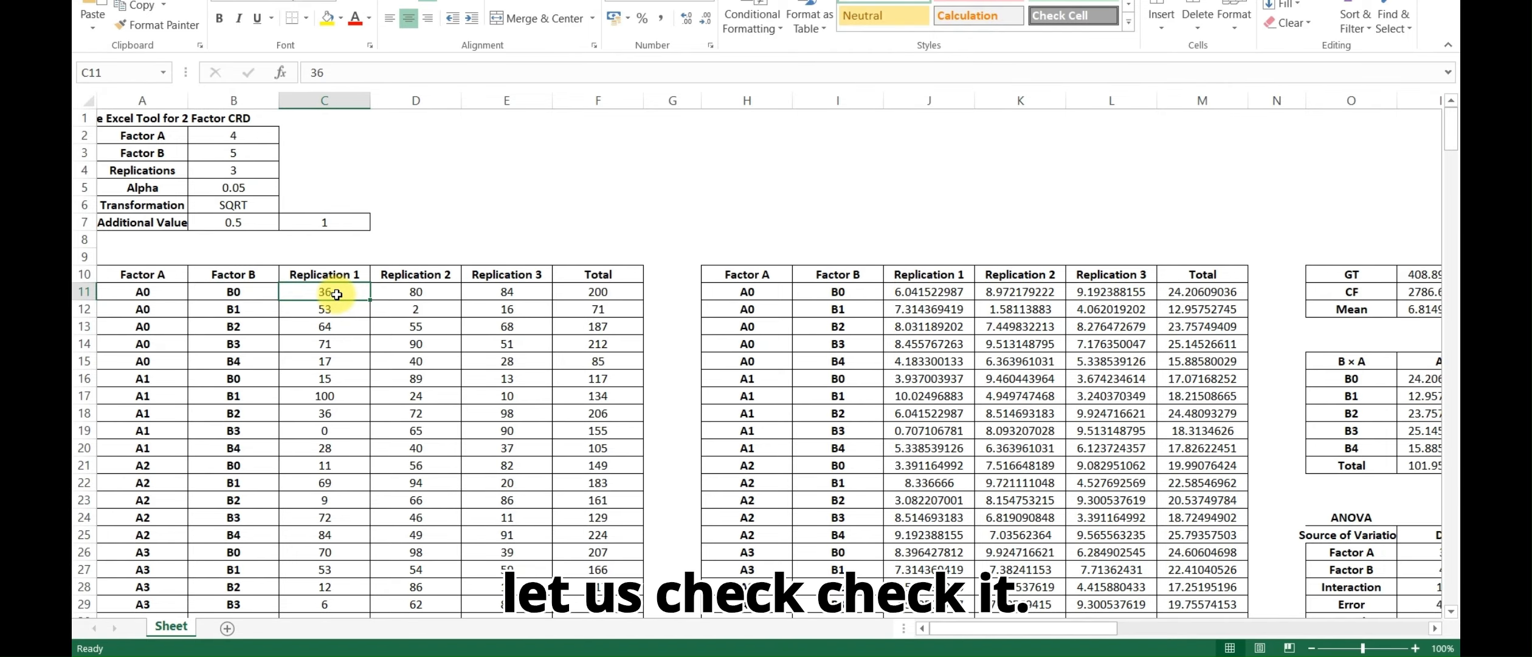
# Enter the check formula =SQRT(36.5) in cell J9, above the transformed Replication 1 column
pyautogui.click(912, 257)
pyautogui.write('=SQRT(36.5')
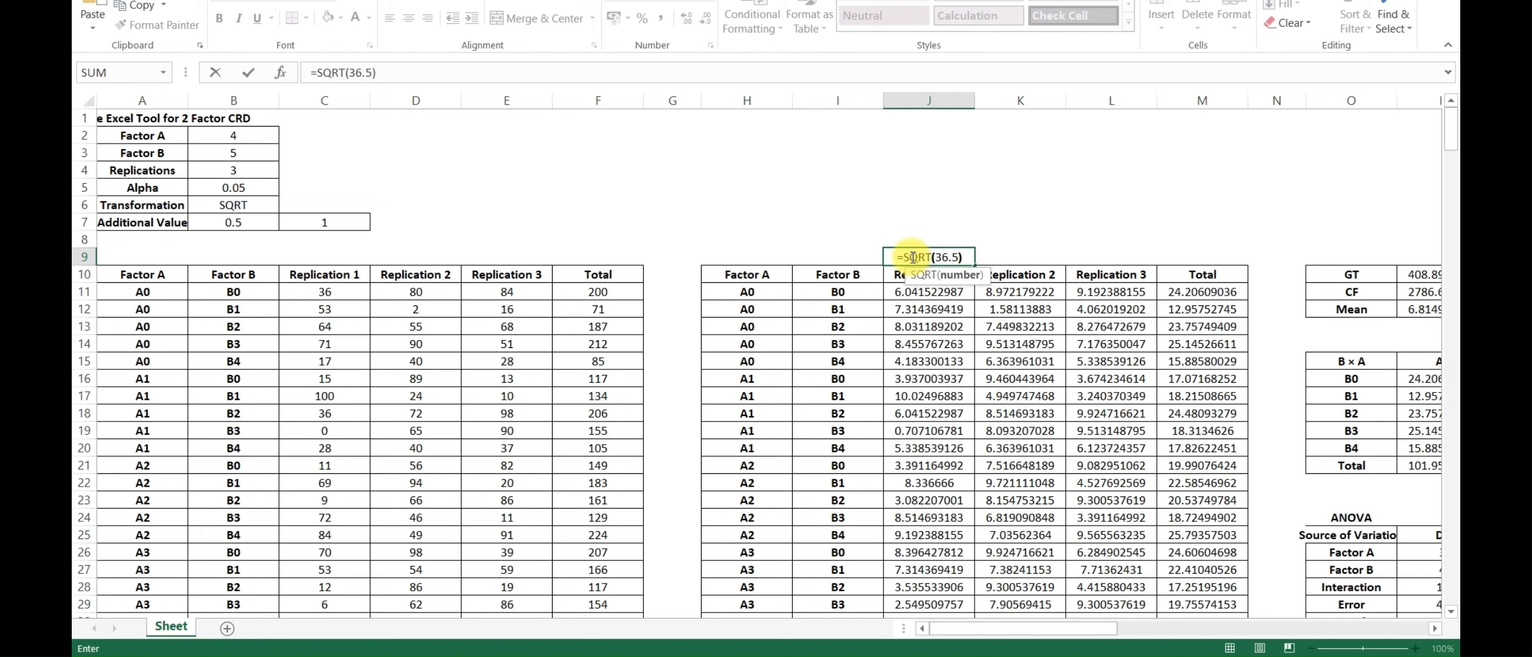
pyautogui.press('Return')
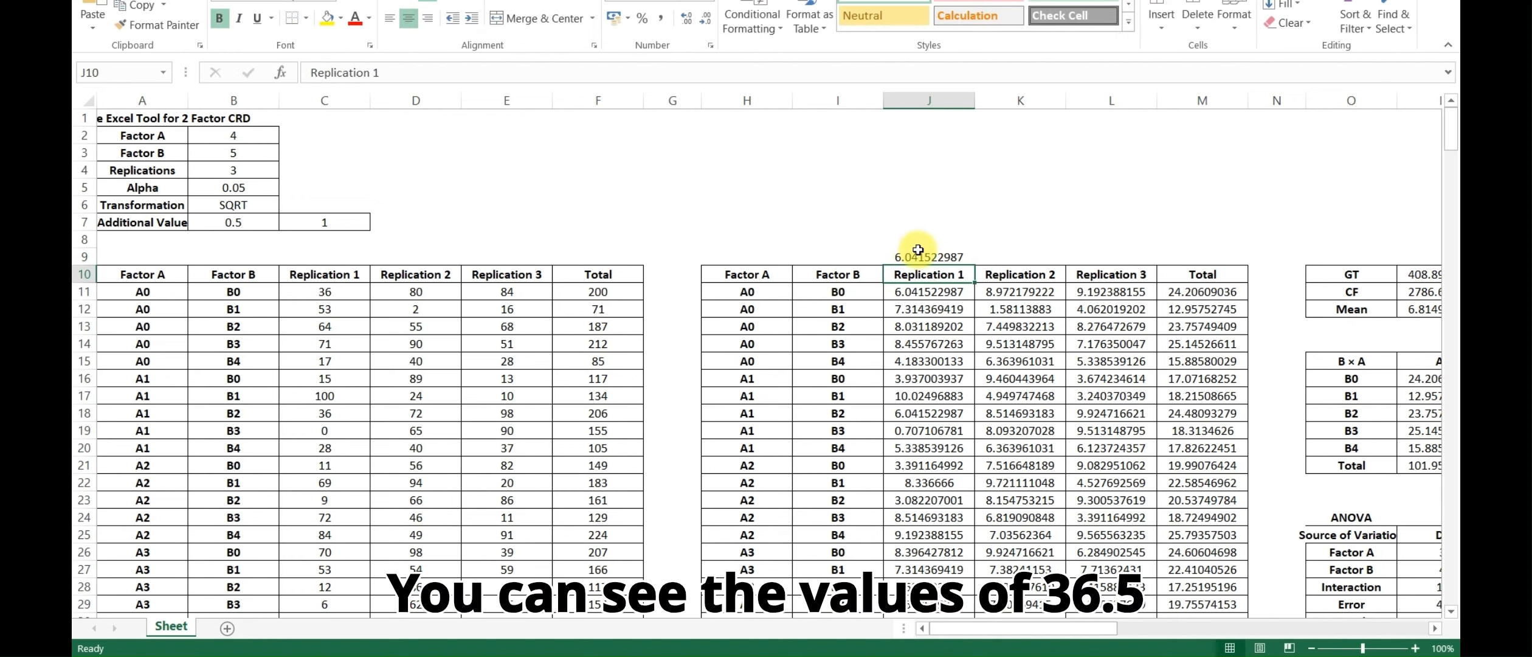
# Compare the check value in J9 with the transformed value and formula in J11
pyautogui.click(924, 254)
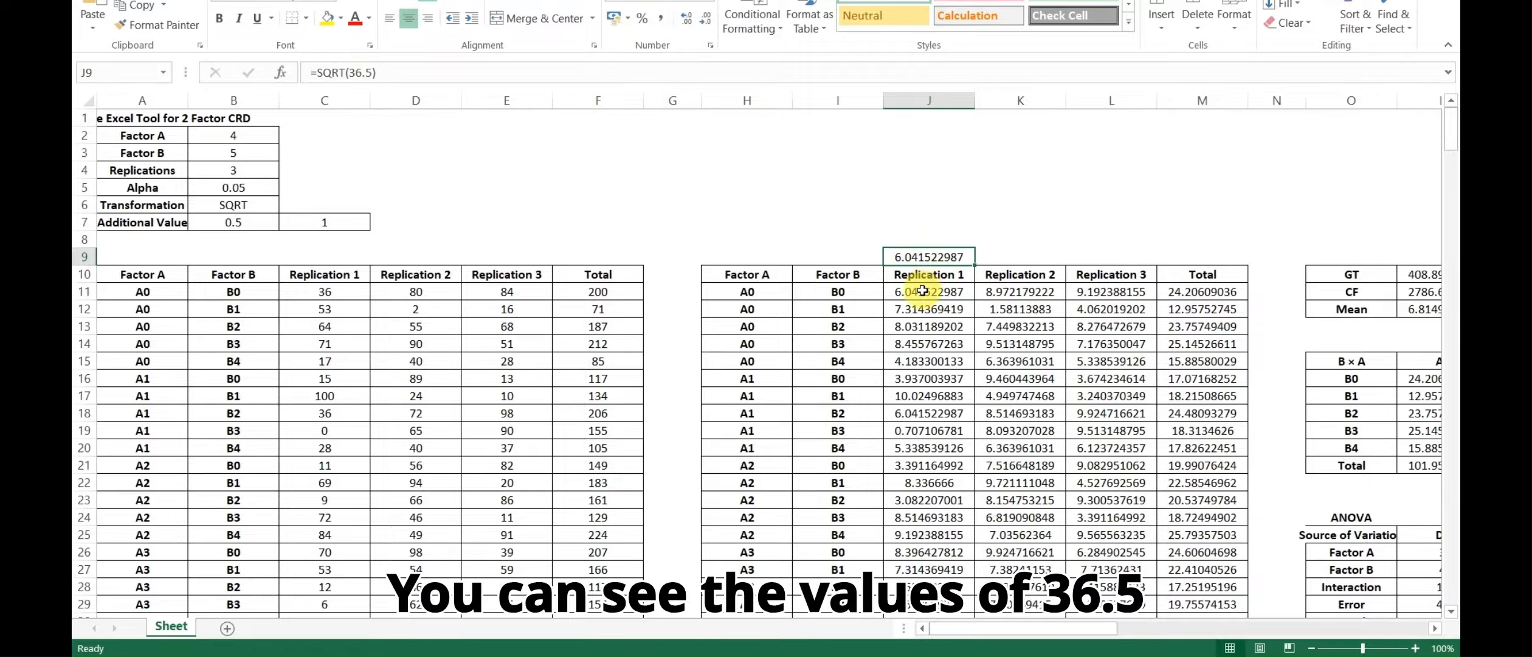
pyautogui.press('Down')
pyautogui.press('Down')
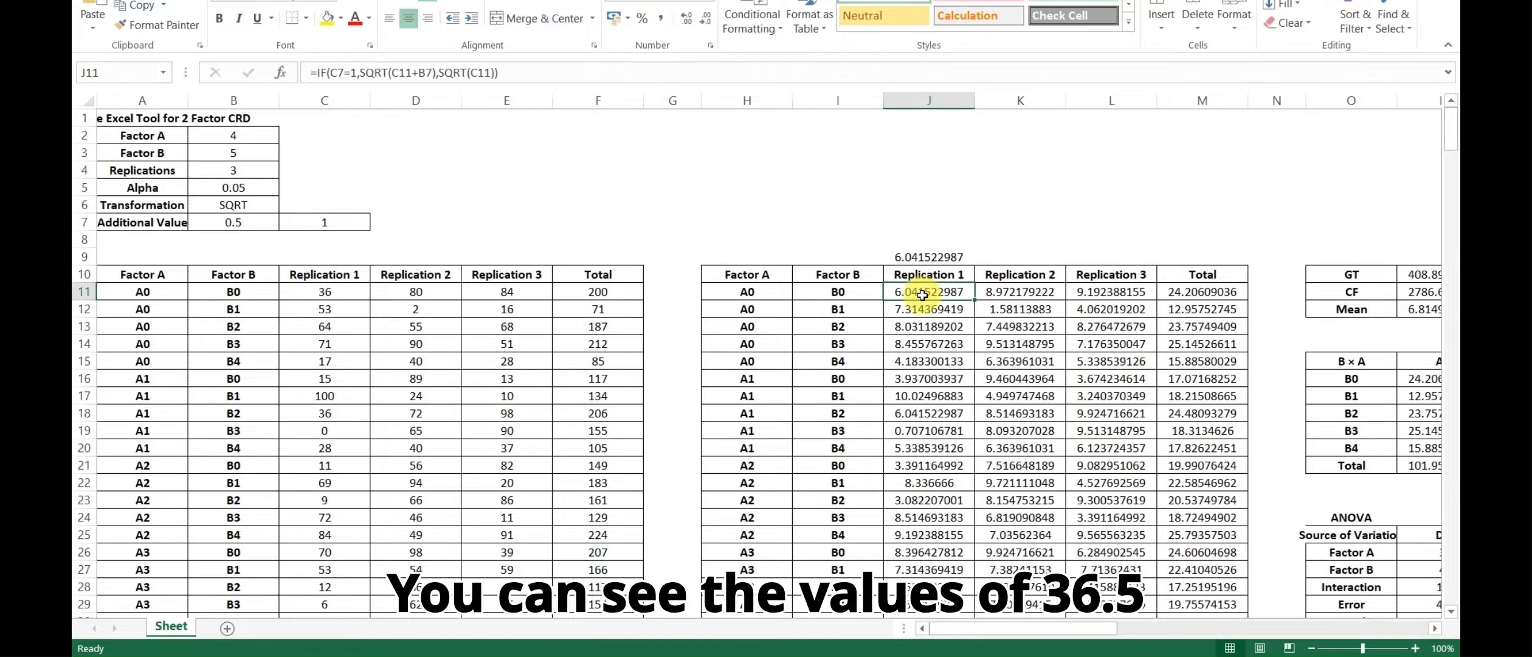
# Recheck the check value in J9 against J11, and set the Additional Value in B7 to 1
pyautogui.click(941, 257)
pyautogui.click(937, 292)
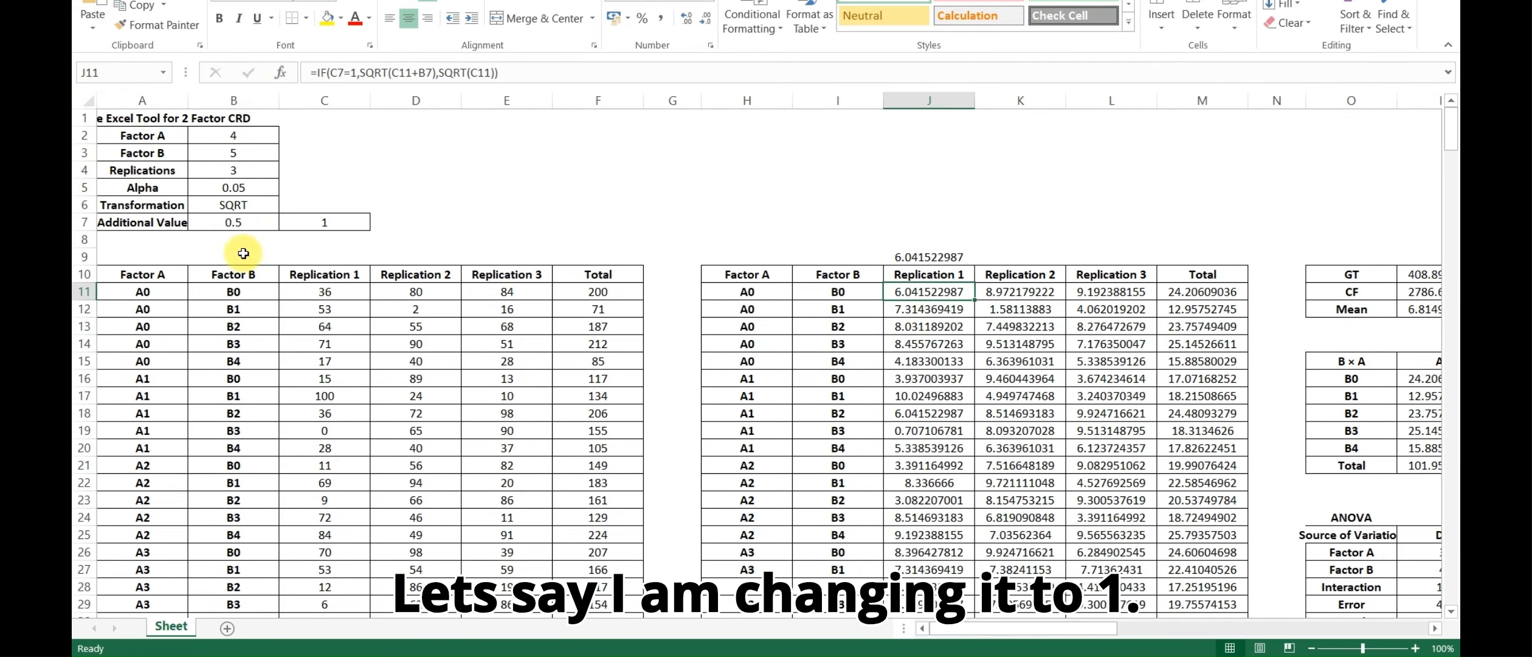
pyautogui.click(242, 225)
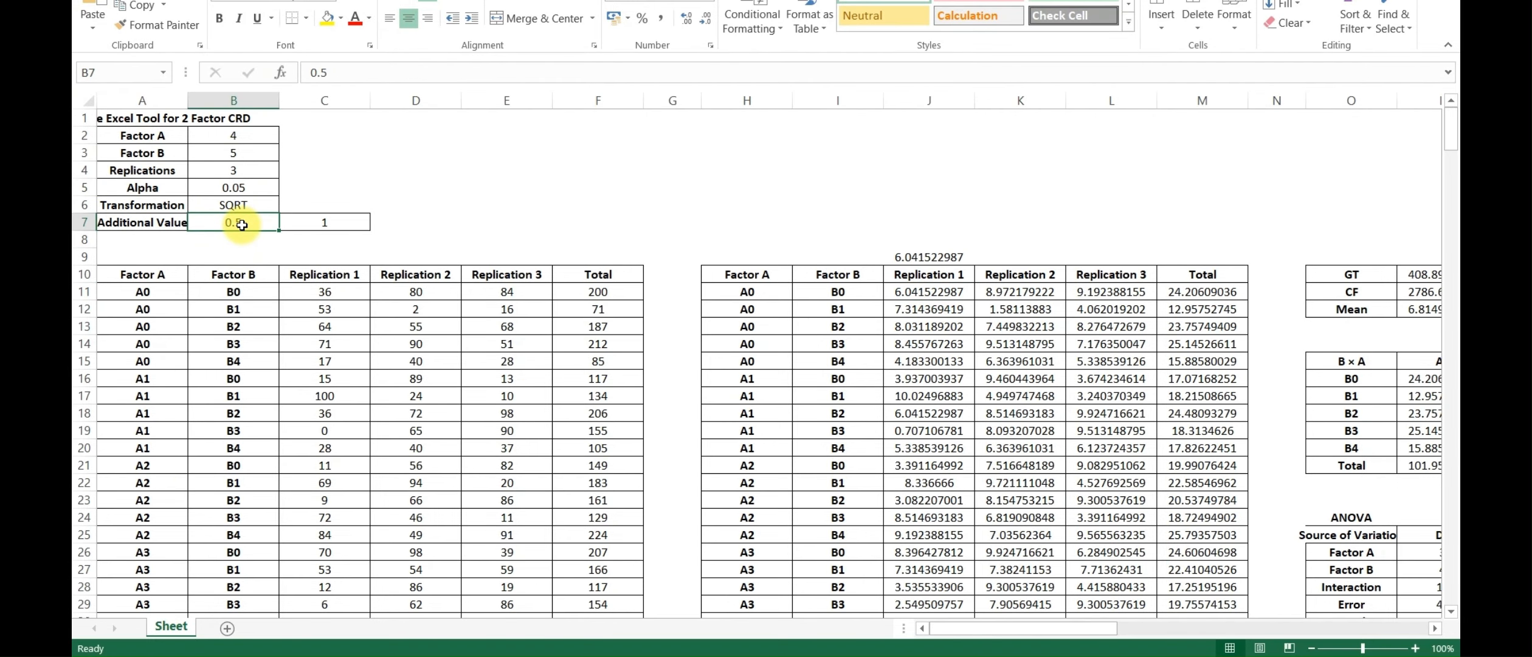
pyautogui.write('1')
pyautogui.press('Return')
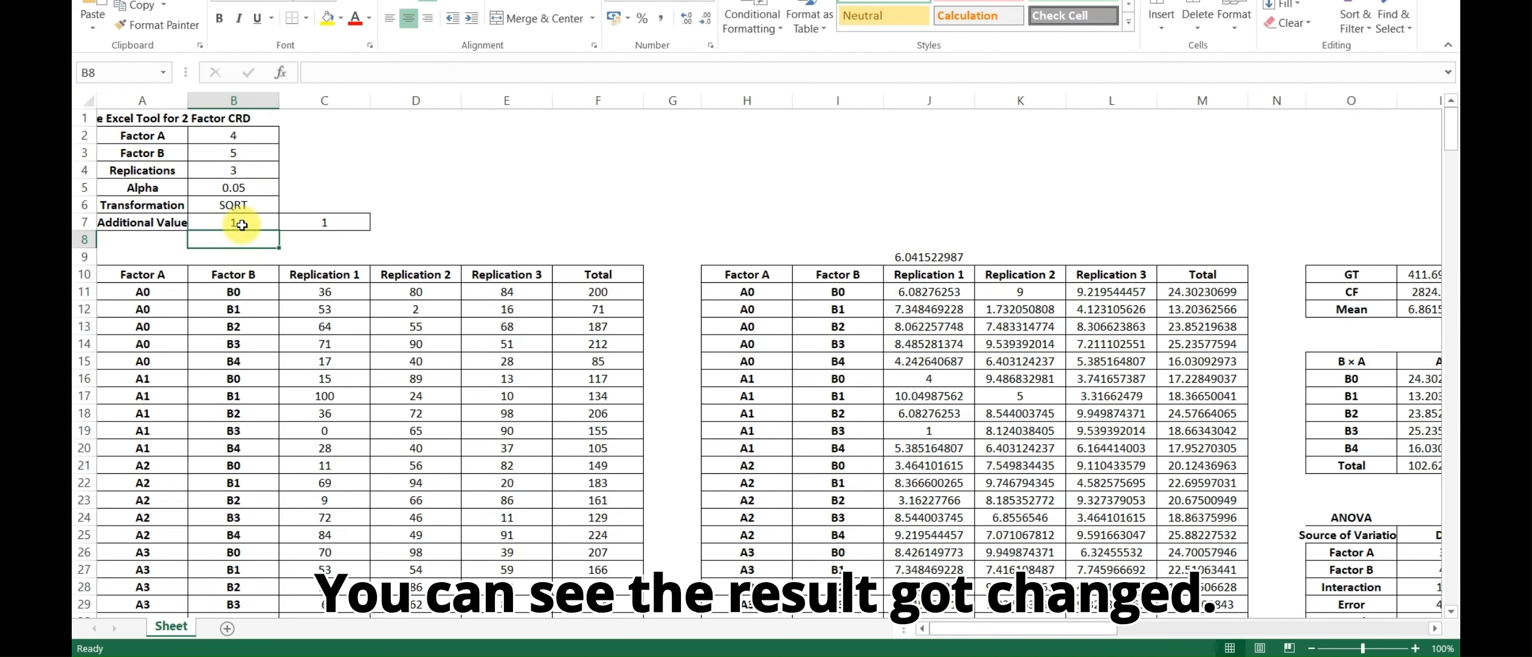
# Examine the ANOVA table in O24 and the Statistics table in O32 for the transformed data
pyautogui.scroll(-2, 608, 426)
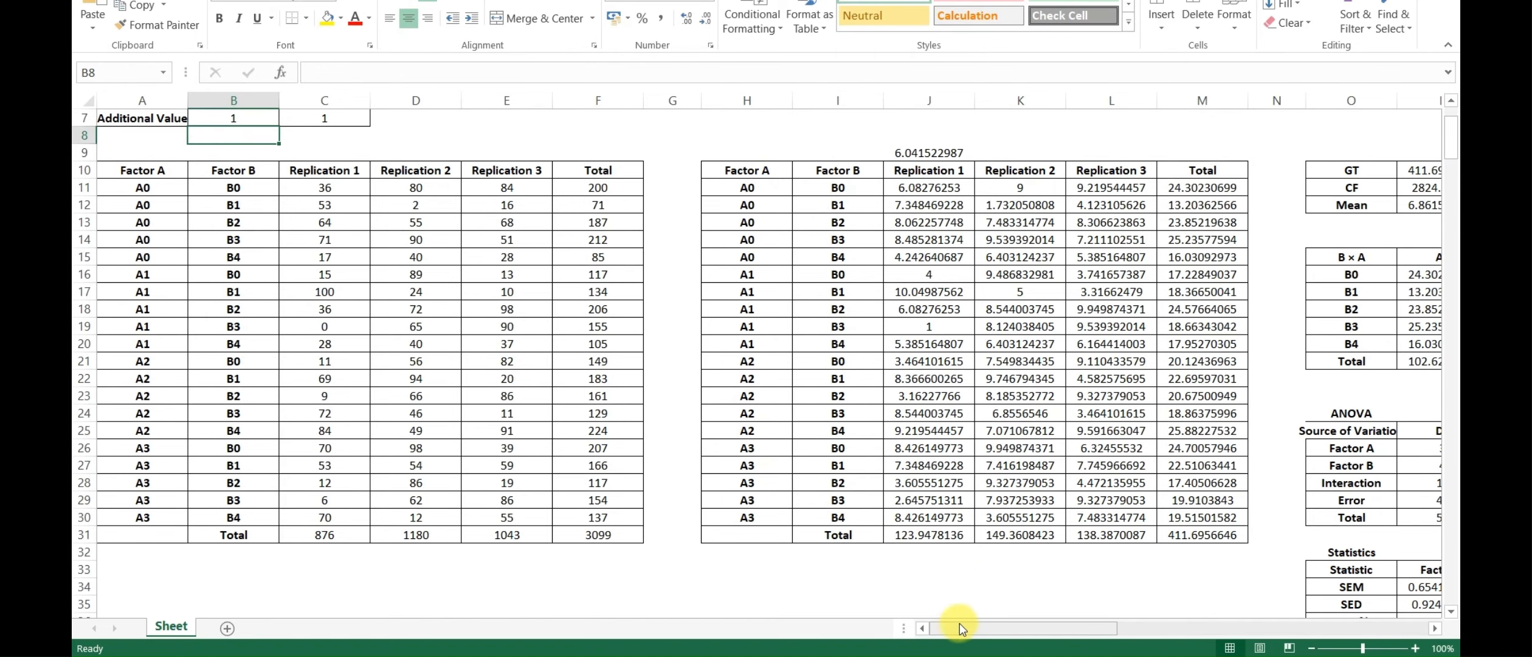
pyautogui.moveTo(968, 626); pyautogui.dragTo(1072, 626)
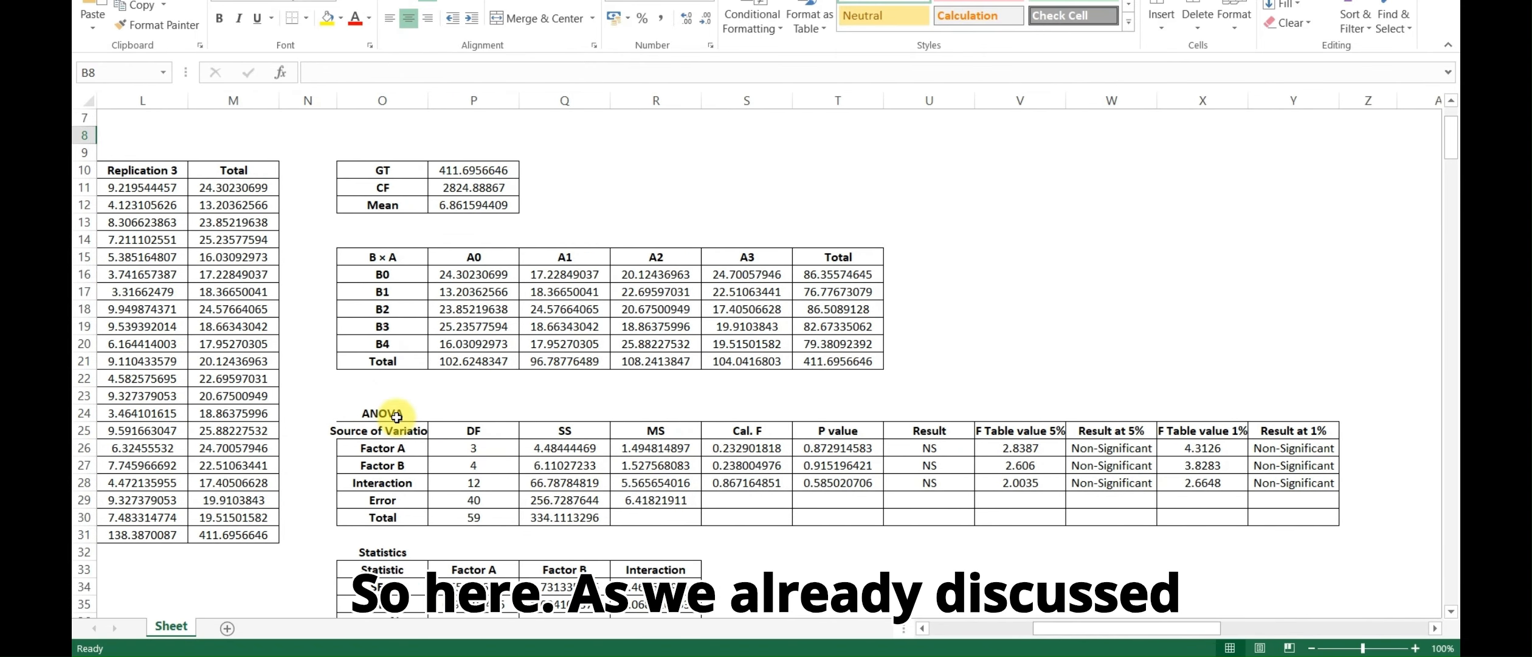
pyautogui.click(397, 416)
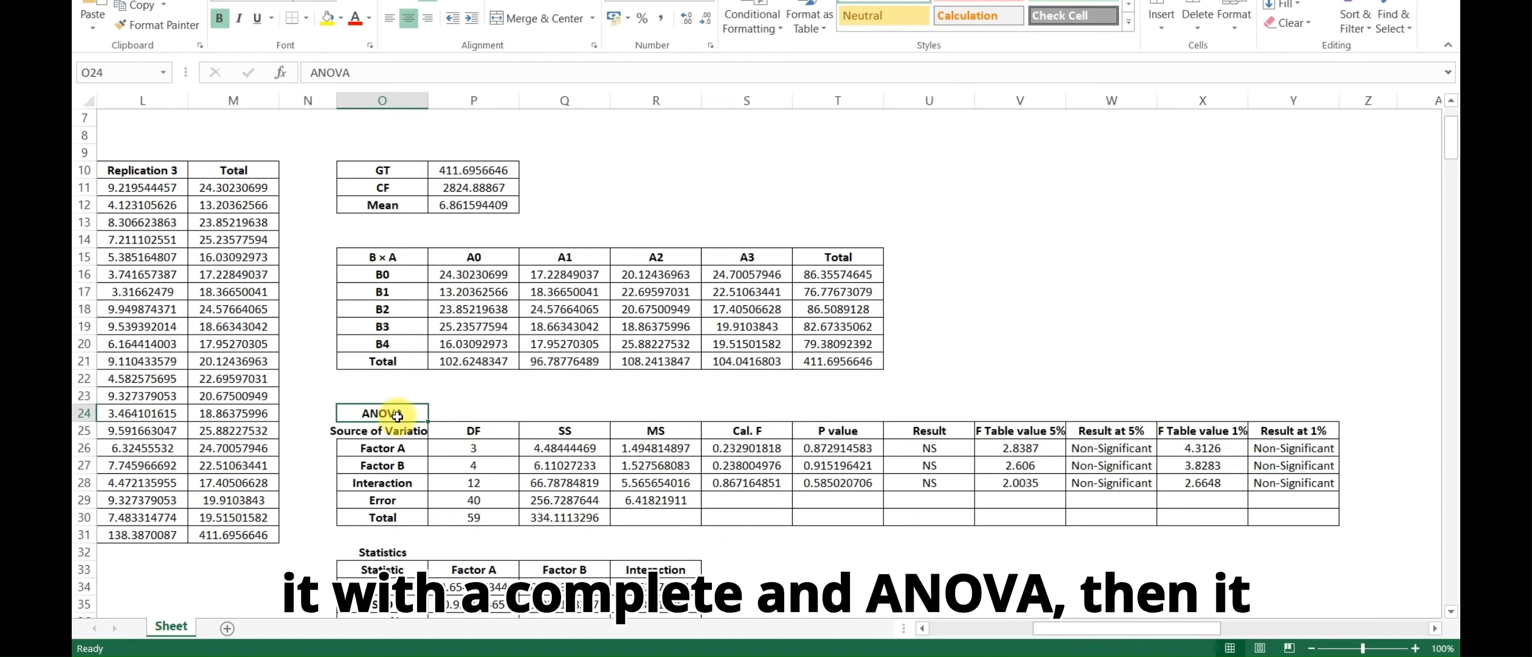
pyautogui.scroll(-2, 425, 462)
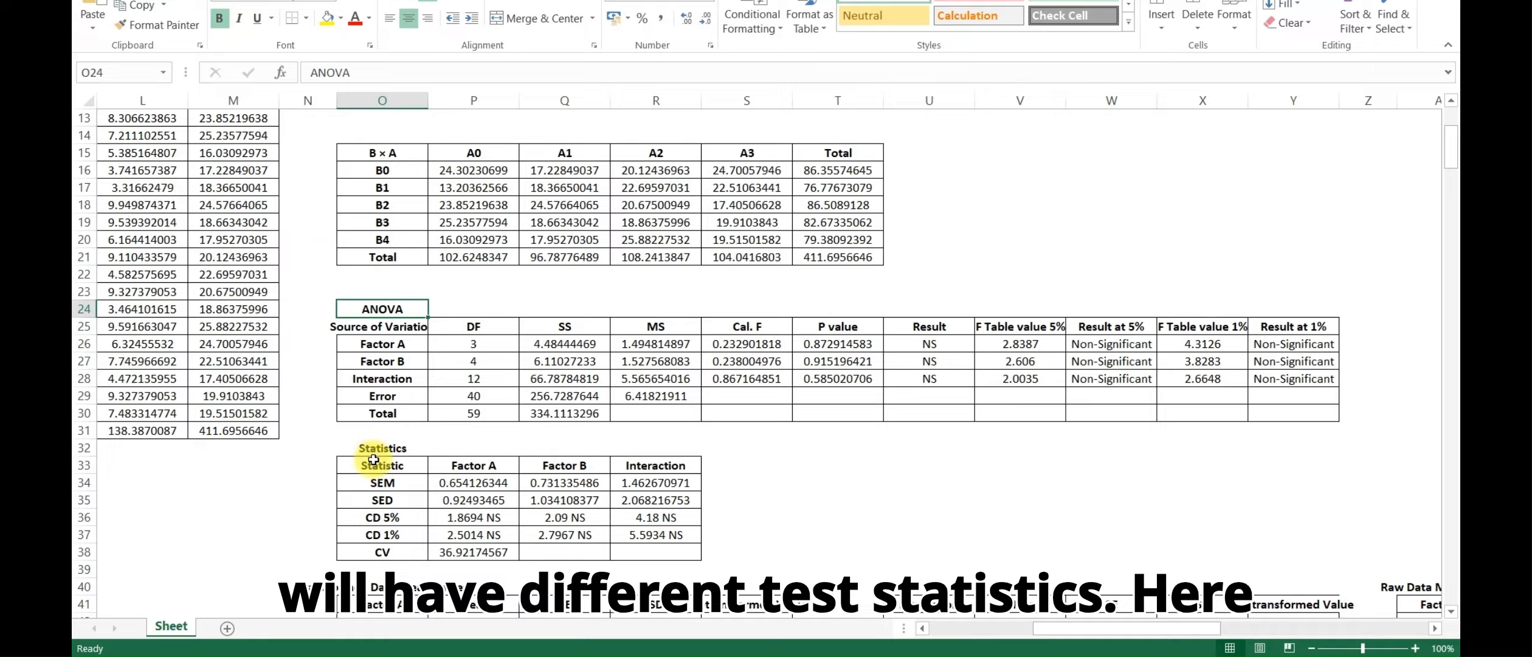
pyautogui.click(376, 450)
# Examine the Transformed Data Mean Tables, including the Re-transformed Value column for Factor A and the Interaction table
pyautogui.scroll(-4, 389, 456)
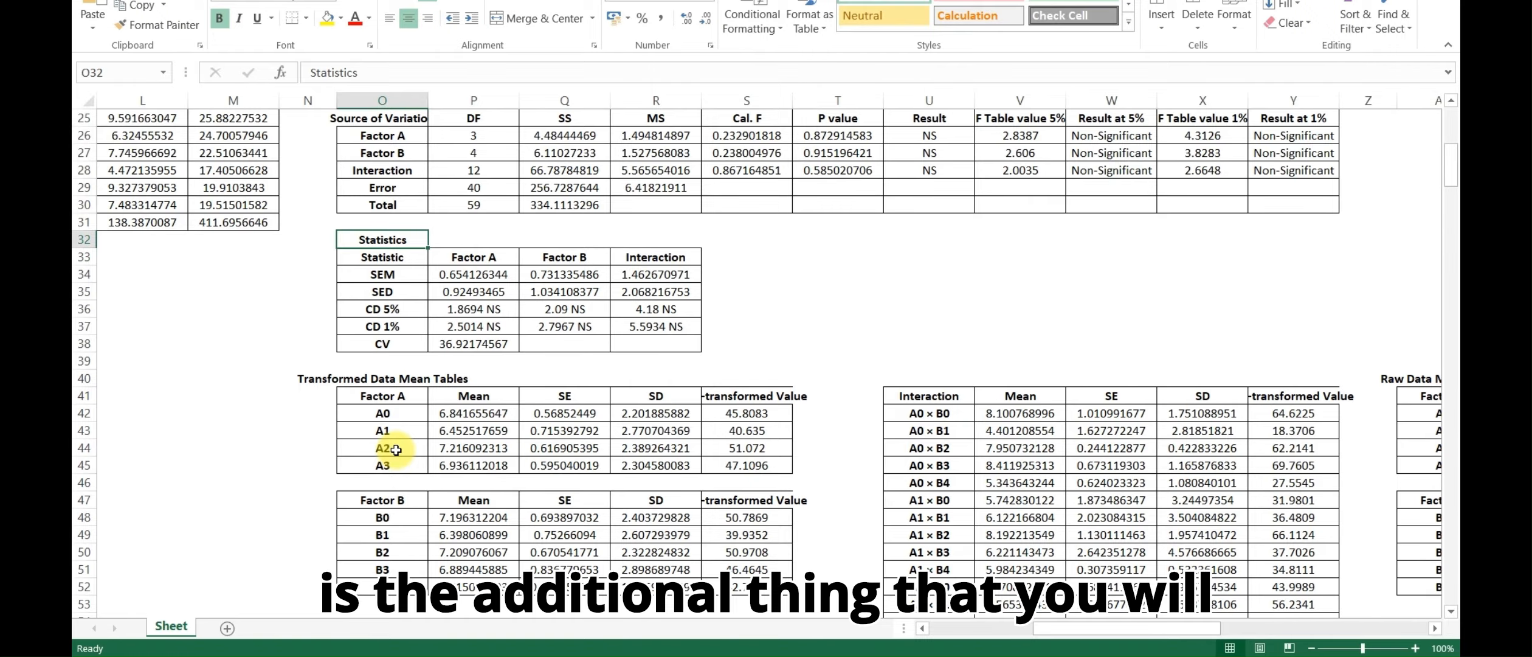
pyautogui.click(772, 396)
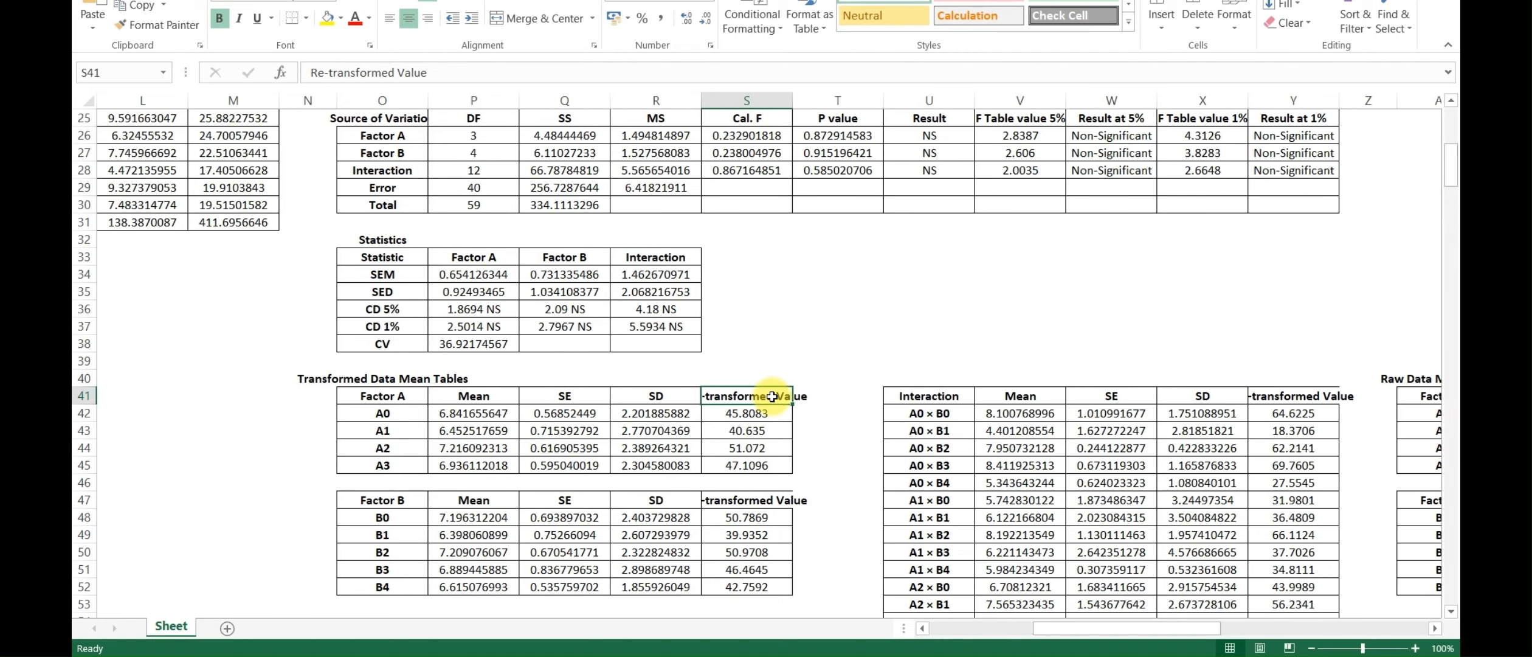
pyautogui.scroll(-2, 839, 340)
pyautogui.click(905, 295)
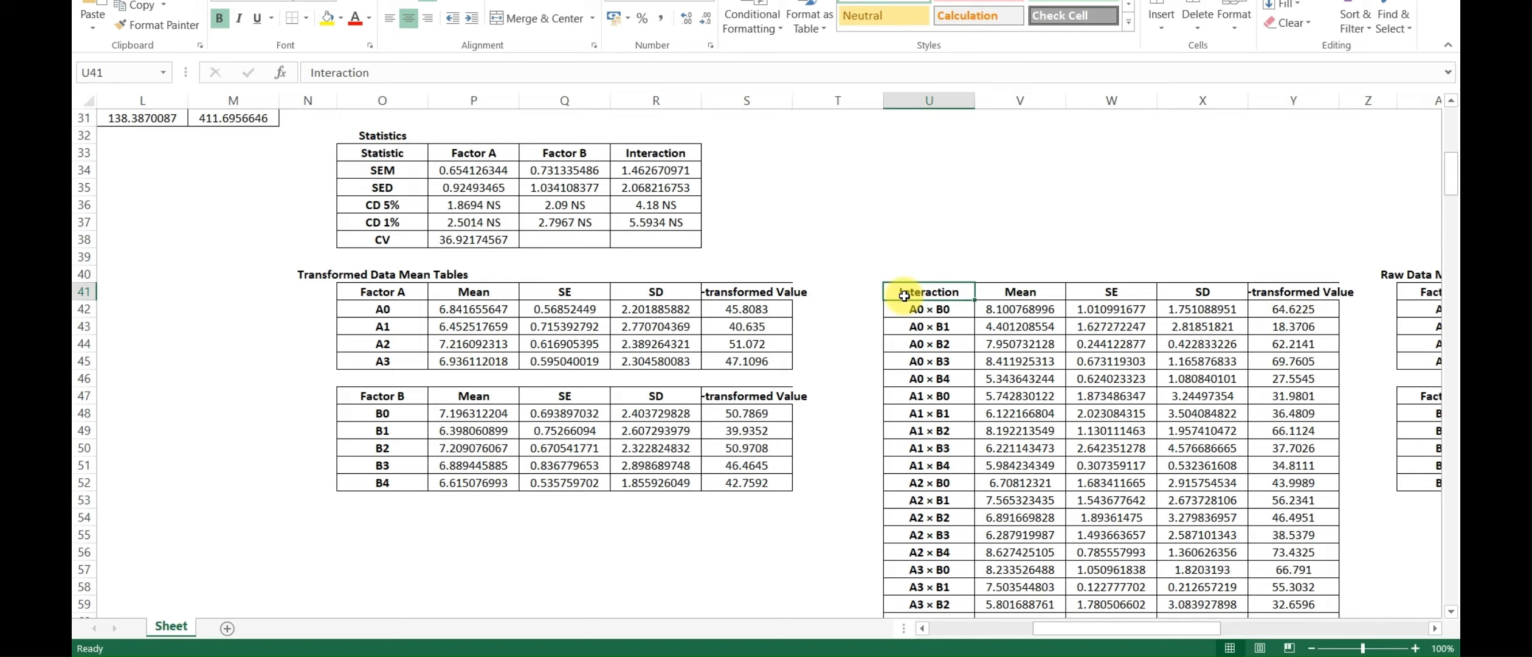